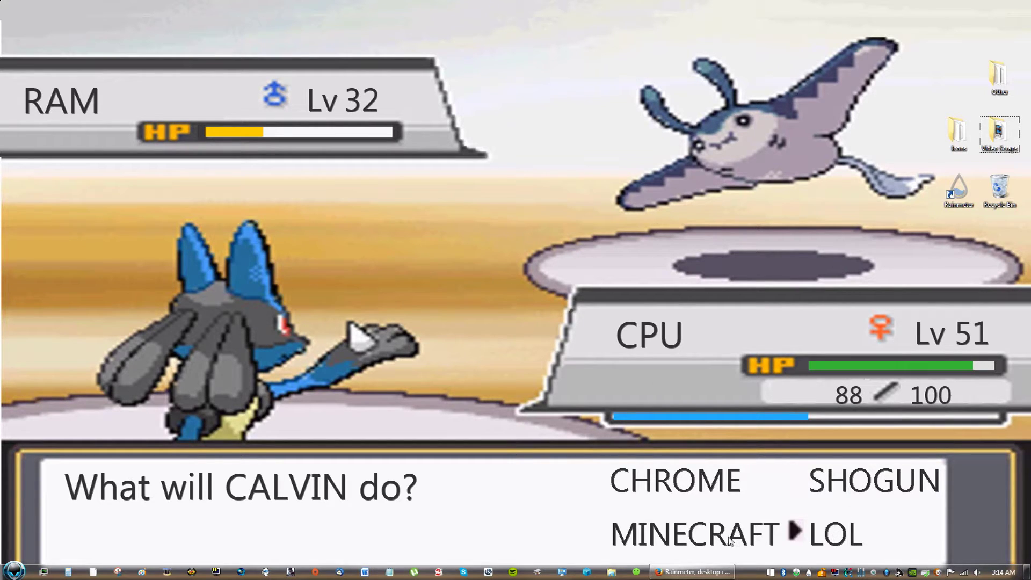
Step: Open the context menu of the CHROME/MINECRAFT/LOL/SHOGUN battle-menu skin
right_click(684, 476)
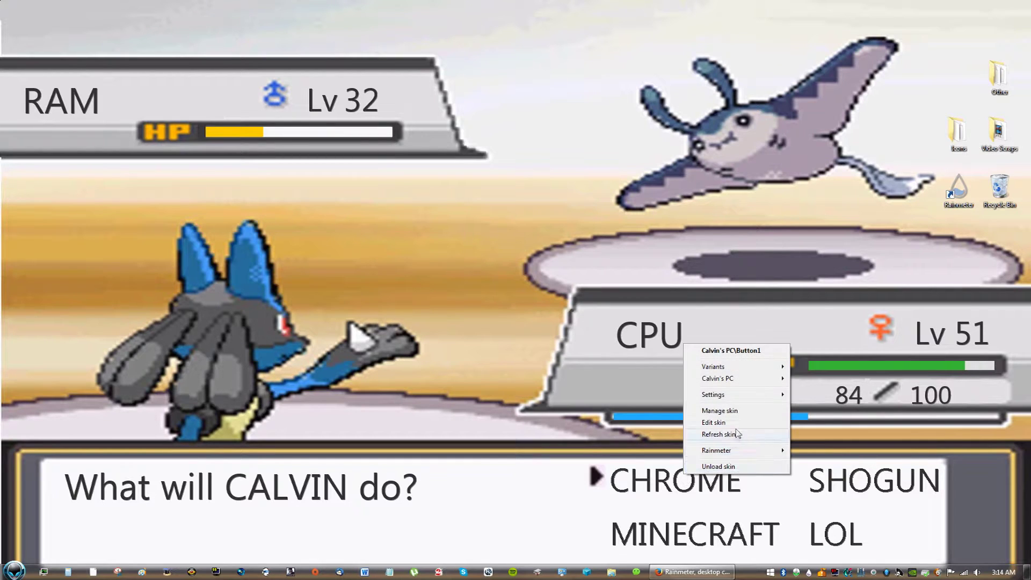
Step: Review button1.ini's T1–T4 labels and Shortcut paths in Notepad, then close it
left_click(713, 422)
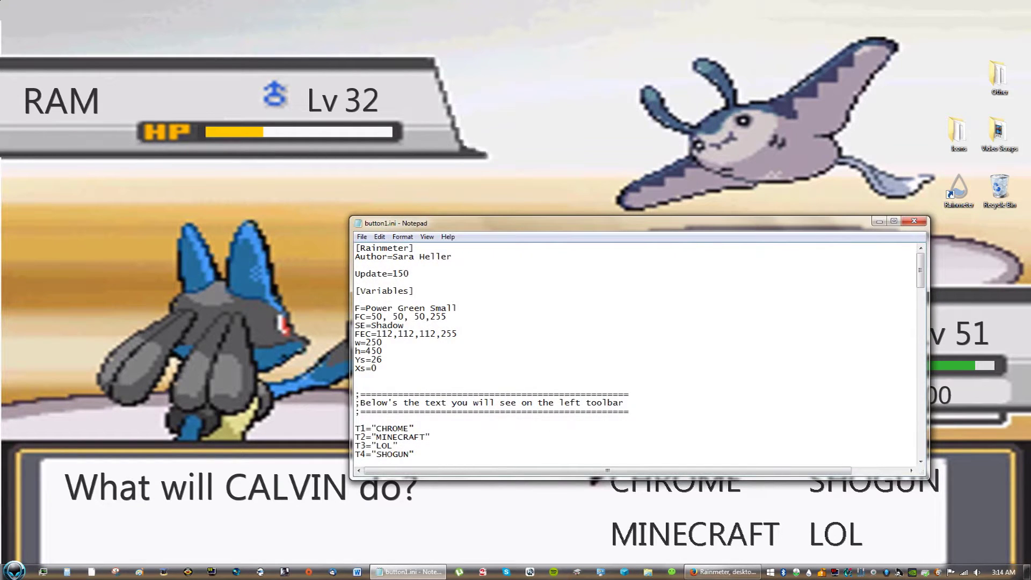
scroll(636, 354, "down", 2)
scroll(637, 354, "down", 2)
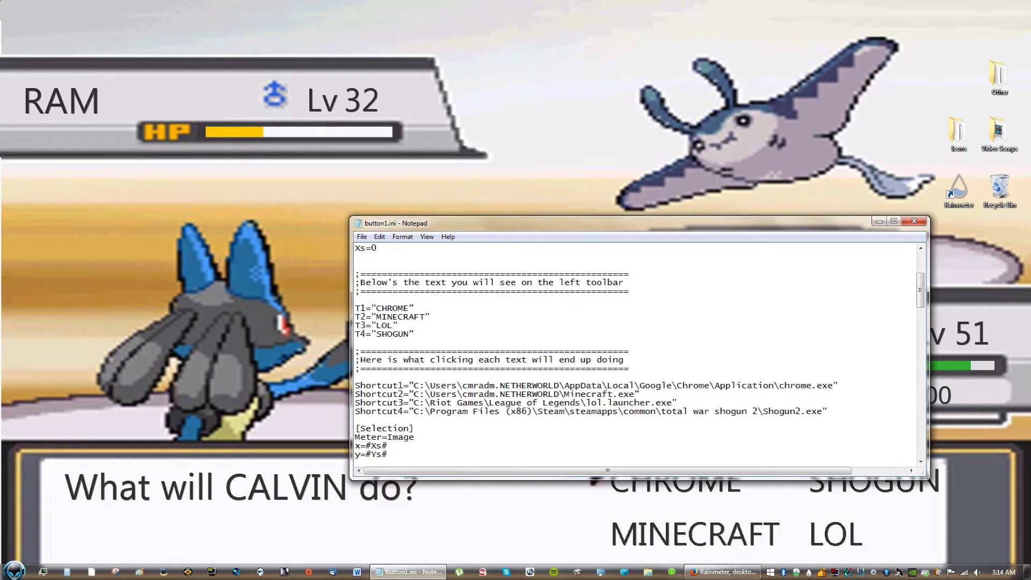
left_click(914, 221)
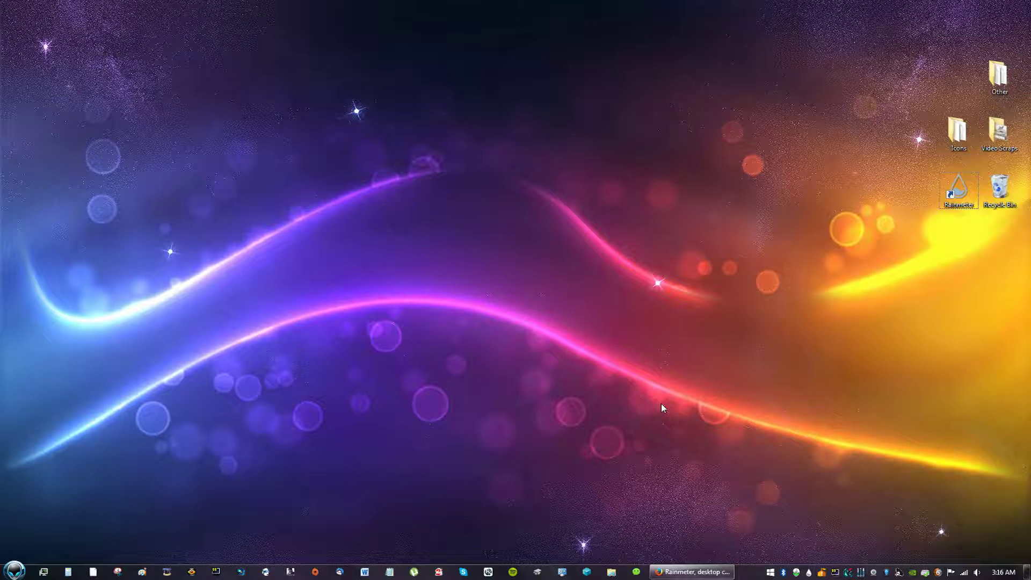
left_click(691, 572)
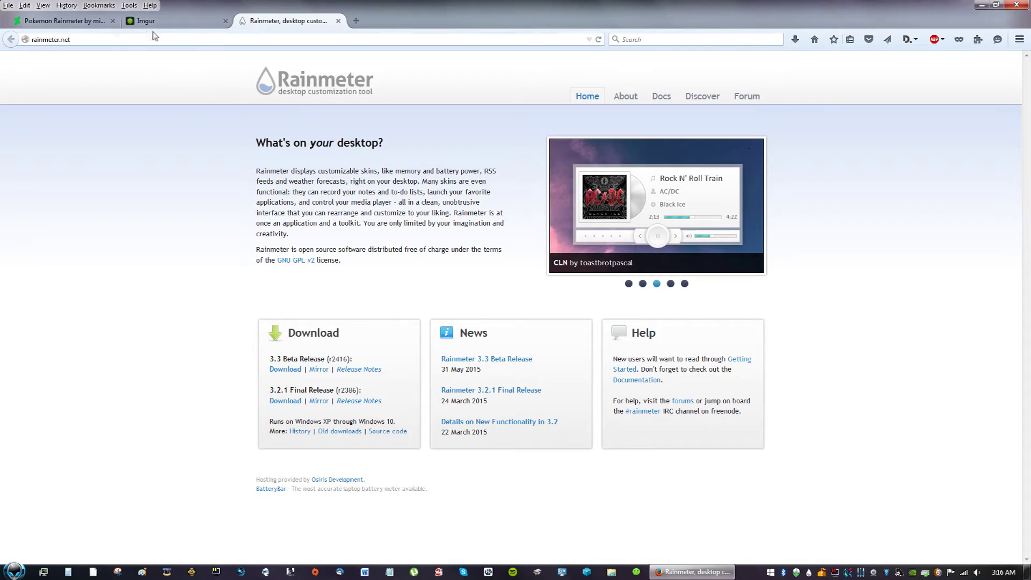
left_click(60, 24)
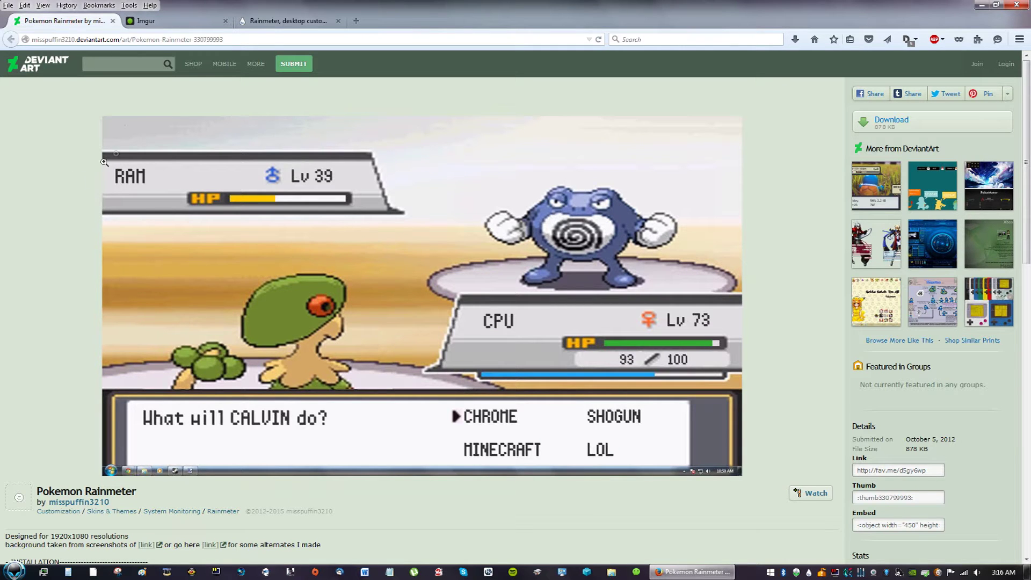
left_click(158, 27)
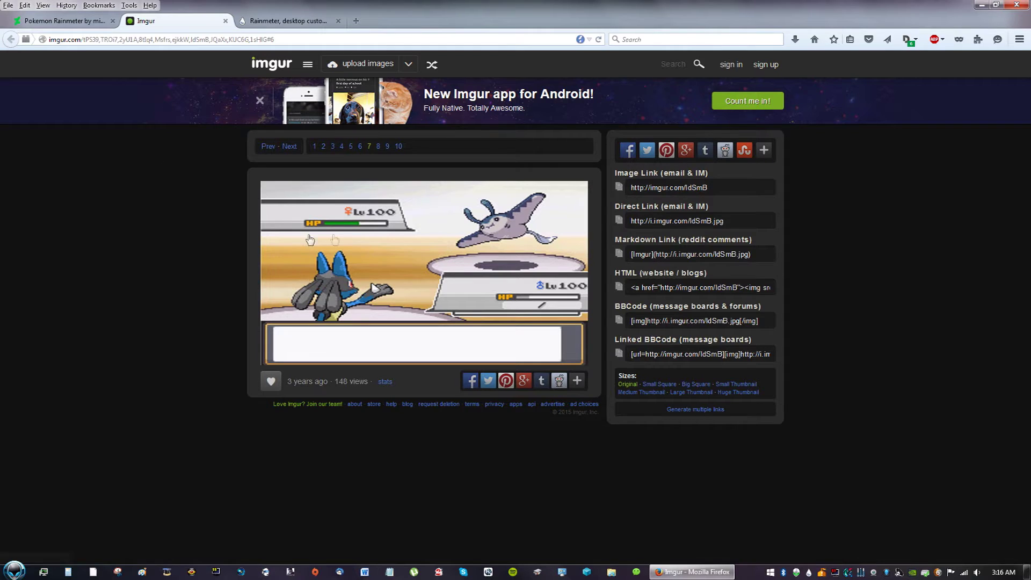
key("ctrl+Tab")
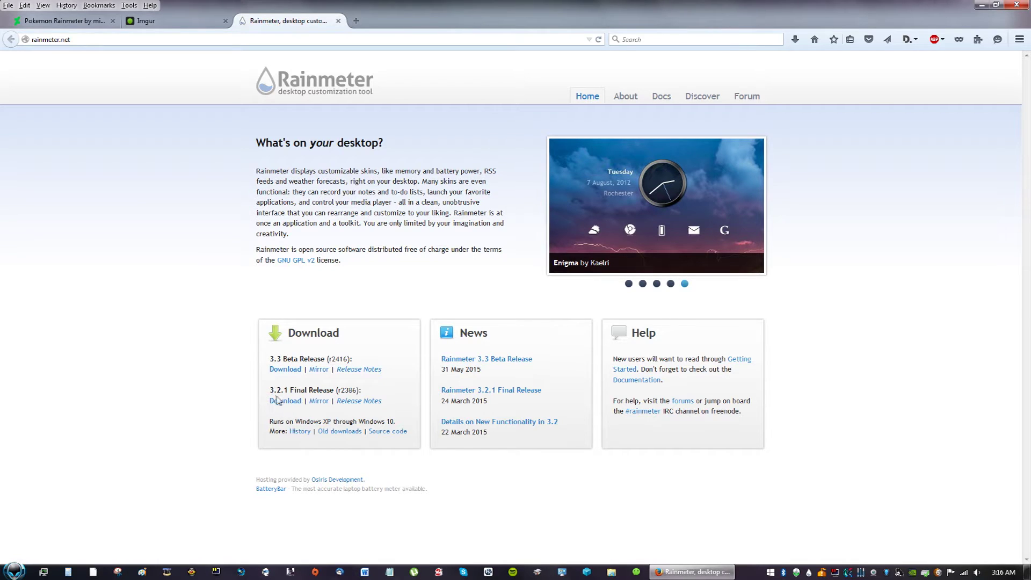
left_click(725, 573)
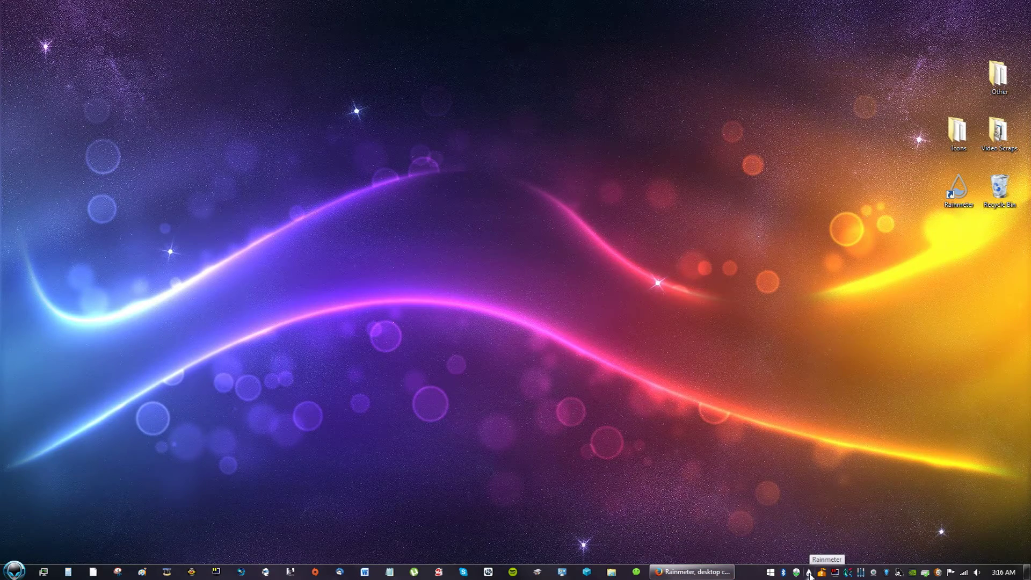
right_click(810, 574)
Step: Open Manage Rainmeter from the tray and inspect the illustro Clock.ini skin
left_click(785, 524)
right_click(810, 574)
left_click(849, 453)
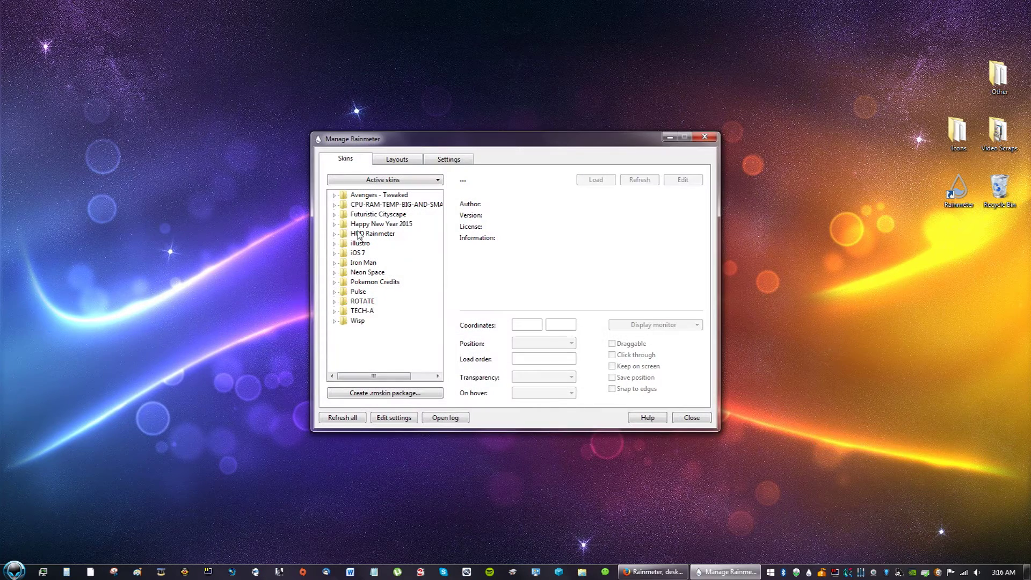
left_click(335, 244)
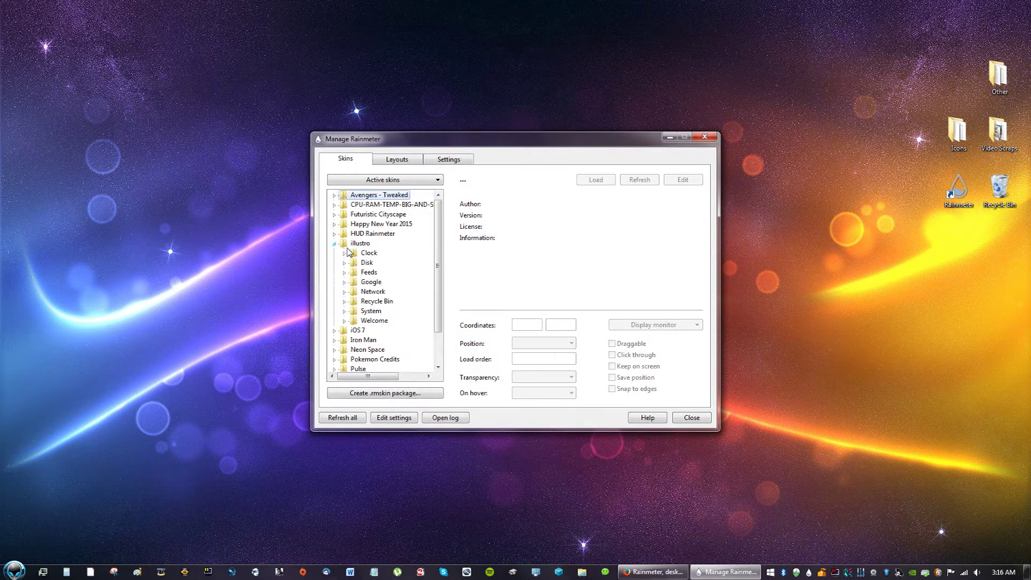
left_click(344, 253)
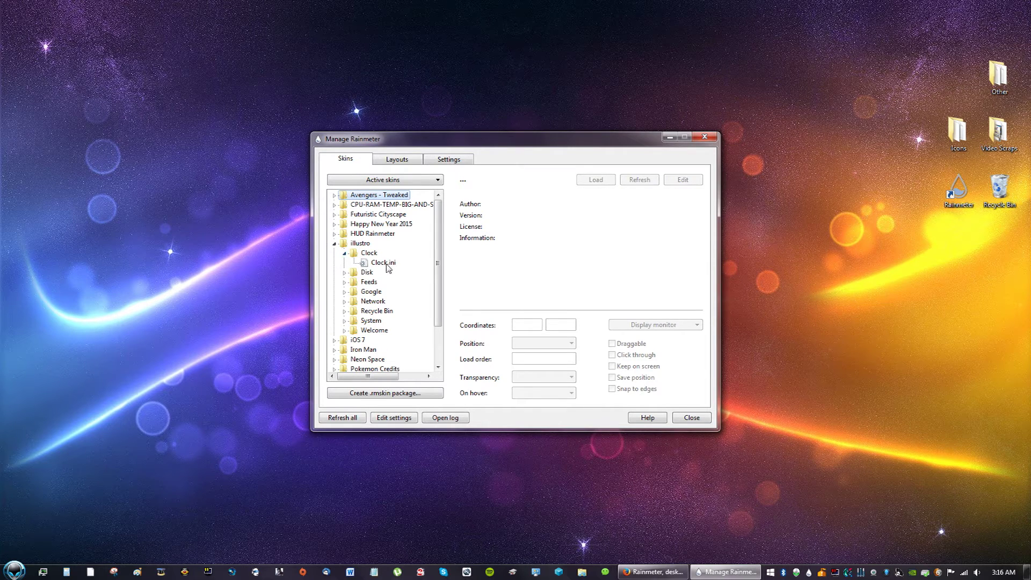
left_click(384, 263)
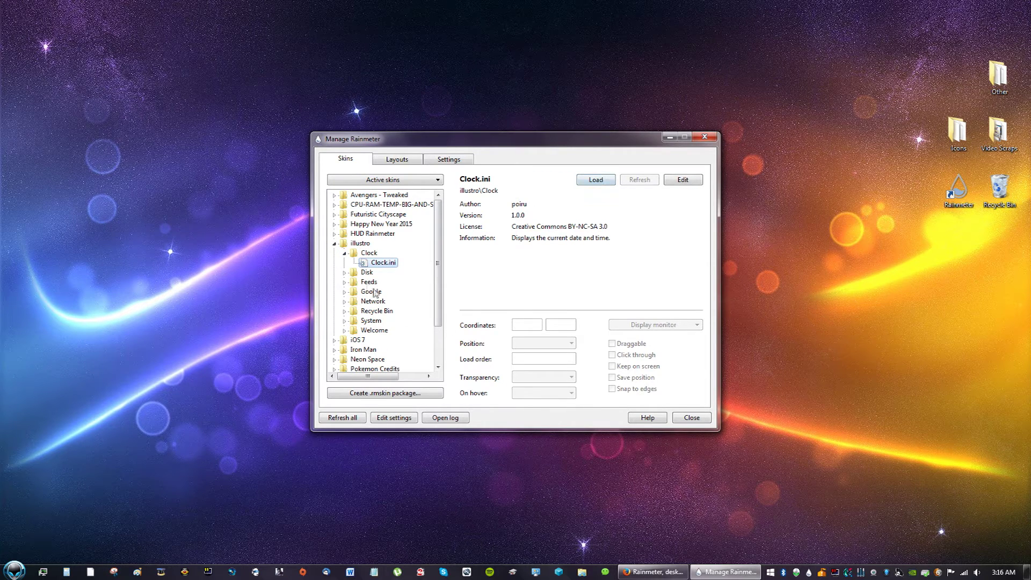
Step: Inspect the illustro Disk skin, collapse the folders, and minimise the manager
left_click(344, 273)
left_click(378, 282)
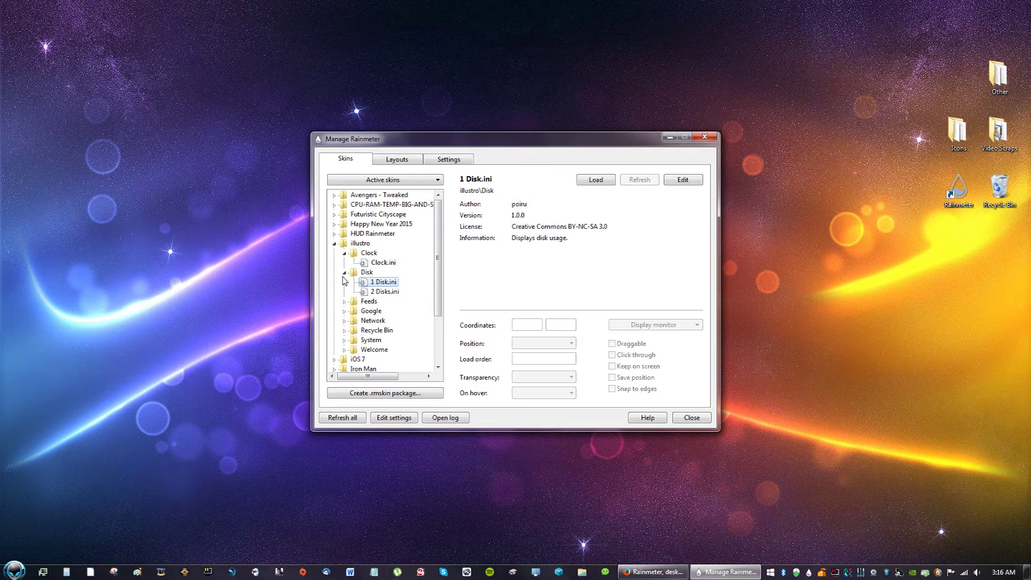
left_click(345, 272)
left_click(344, 253)
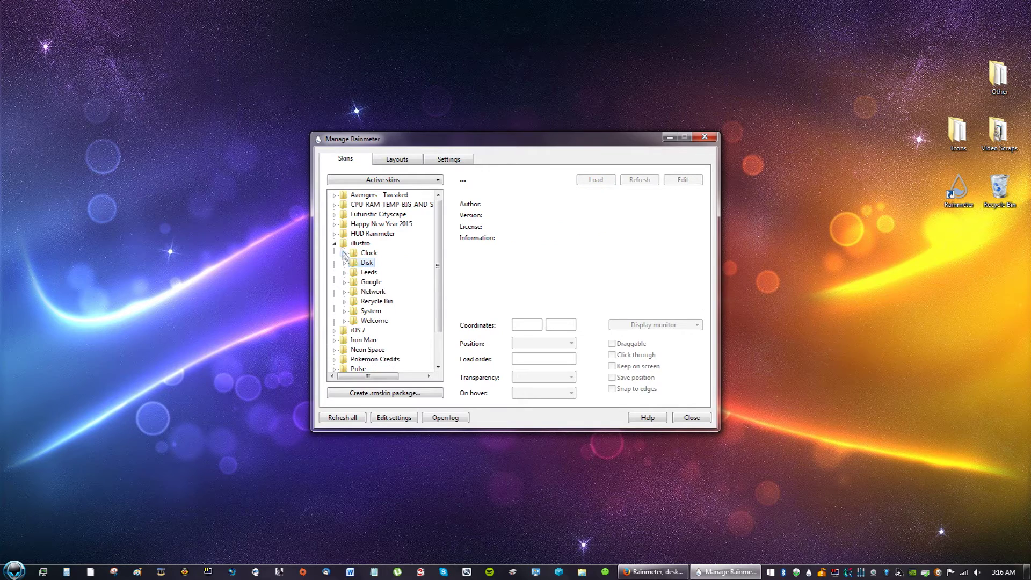
left_click(670, 138)
mouse_move(654, 572)
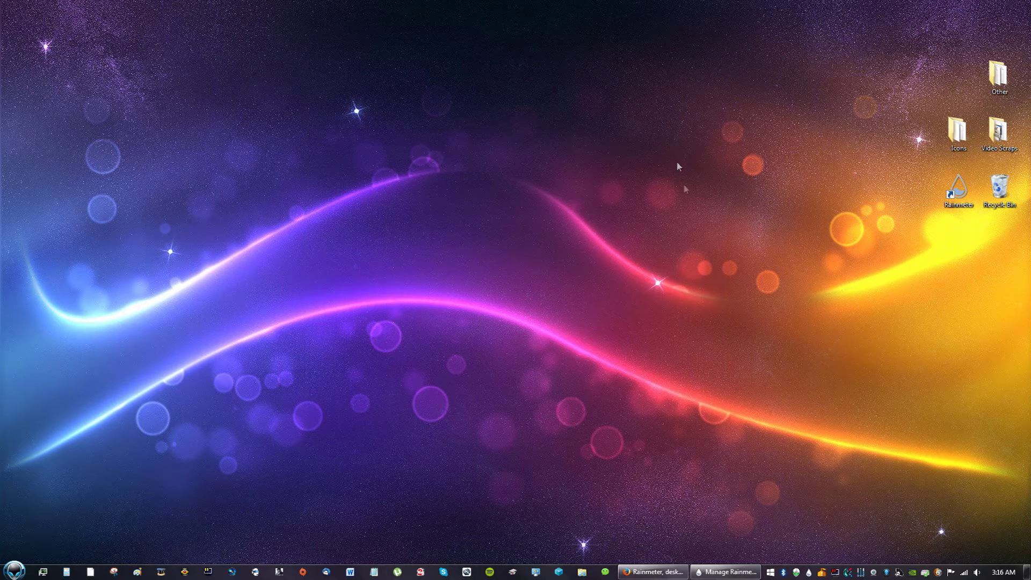
left_click(675, 573)
Step: Save the Pokemon Rainmeter .rmskin from DeviantArt and open it from Firefox downloads
left_click(80, 22)
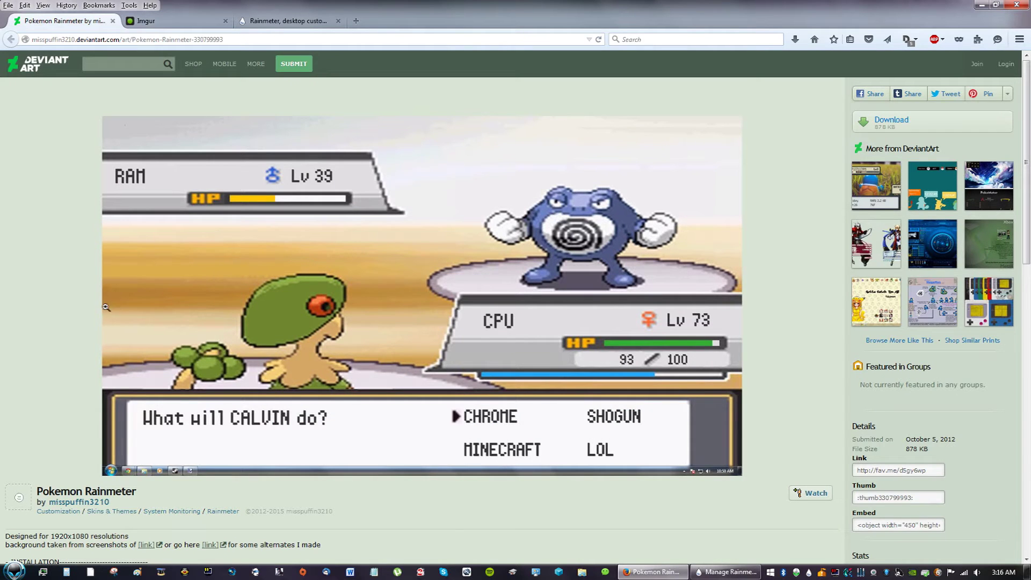
scroll(105, 308, "down", 1)
scroll(105, 307, "up", 1)
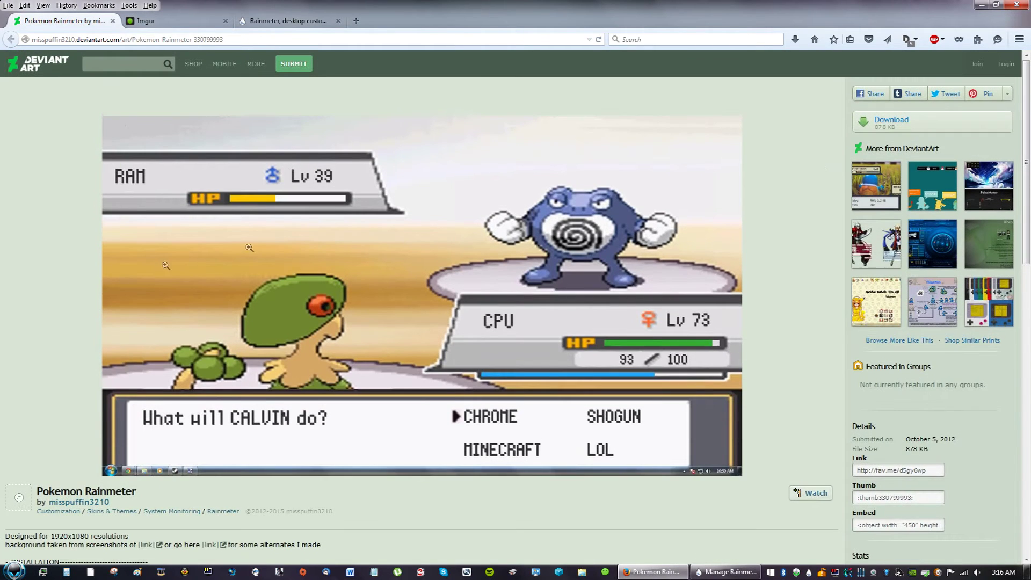
left_click(874, 128)
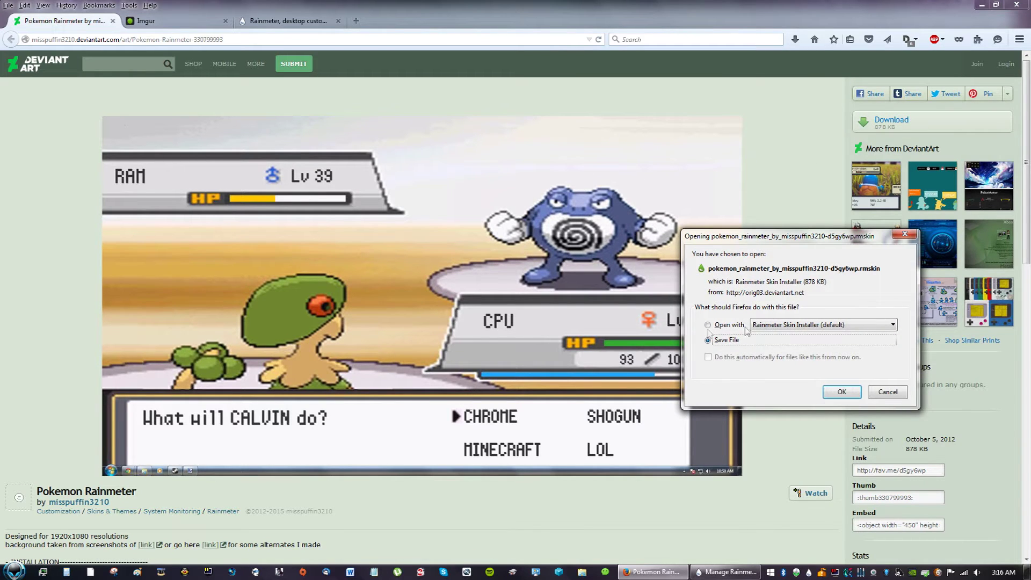
left_click(842, 392)
left_click(795, 40)
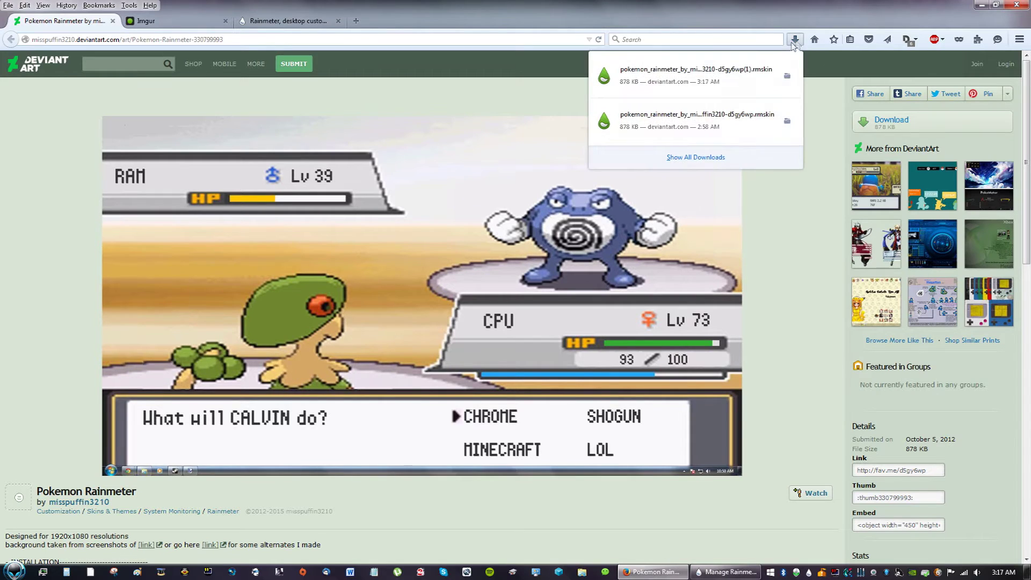
left_click(724, 80)
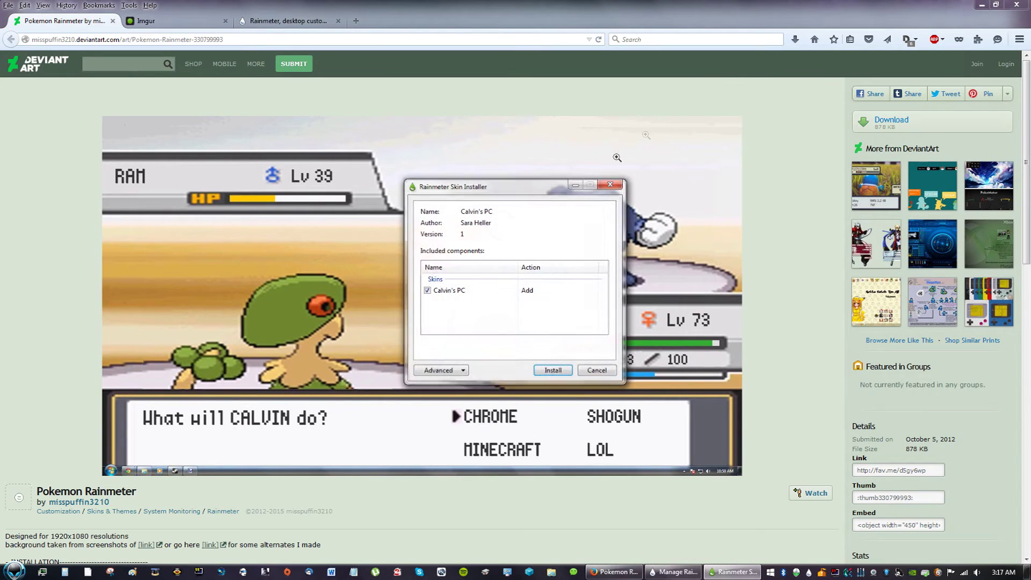
left_click(546, 370)
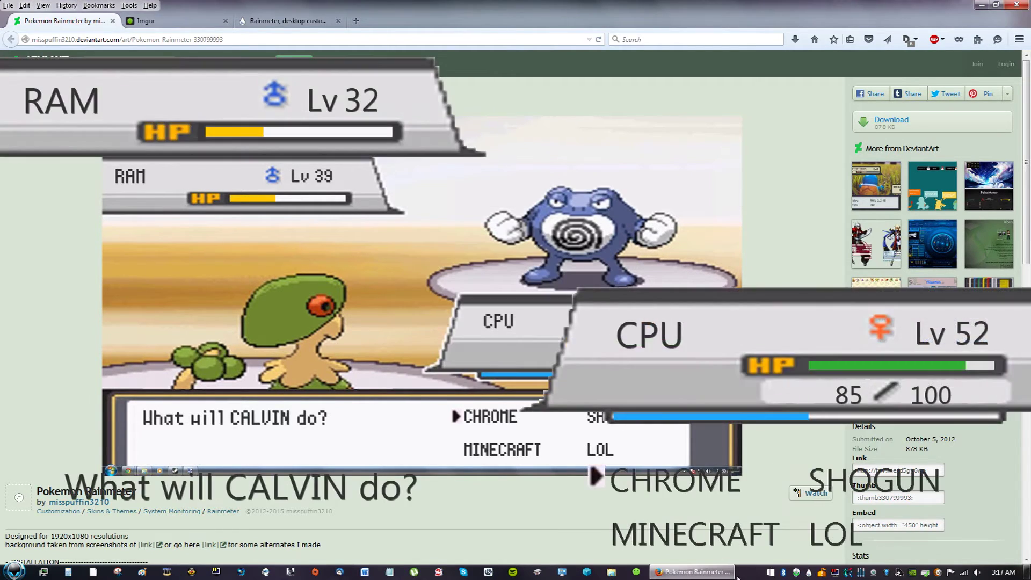
Step: Move the 'What will CALVIN do?' prompt left, then bring up the Rainmeter tray menu
left_click(702, 572)
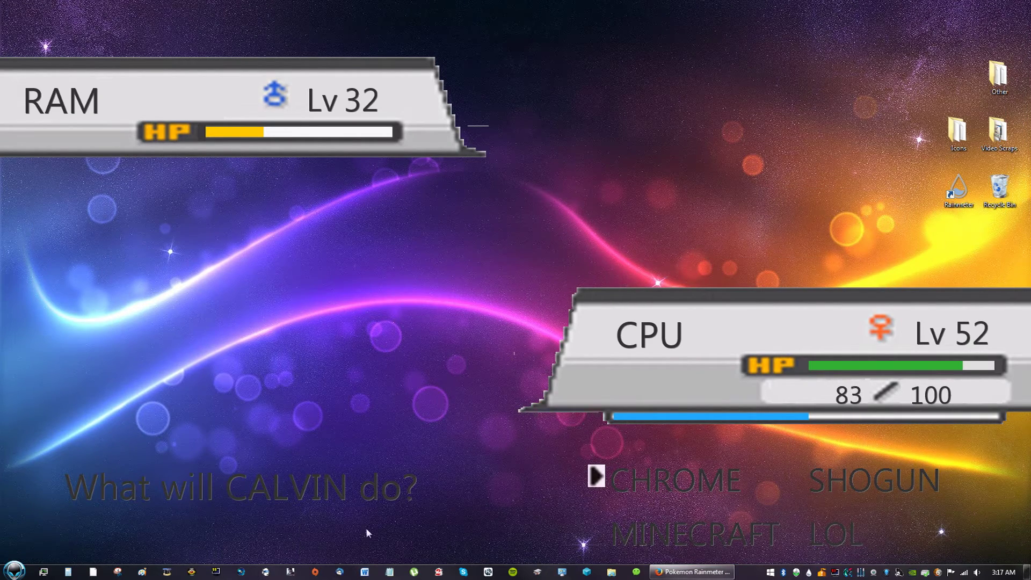
mouse_move(378, 484)
left_mouse_down()
mouse_move(316, 507)
mouse_move(340, 489)
left_mouse_up()
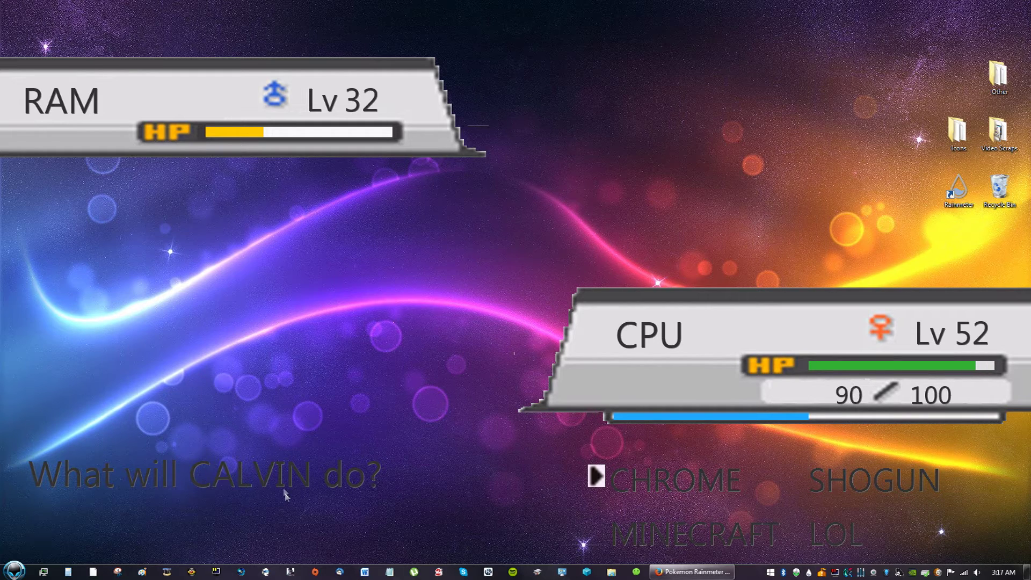
right_click(291, 473)
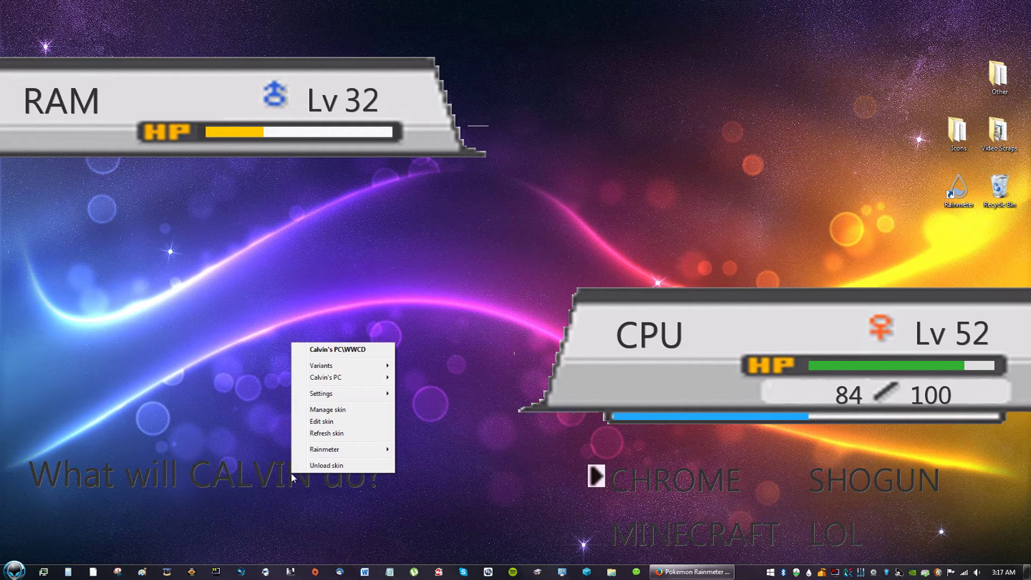
left_click(331, 468)
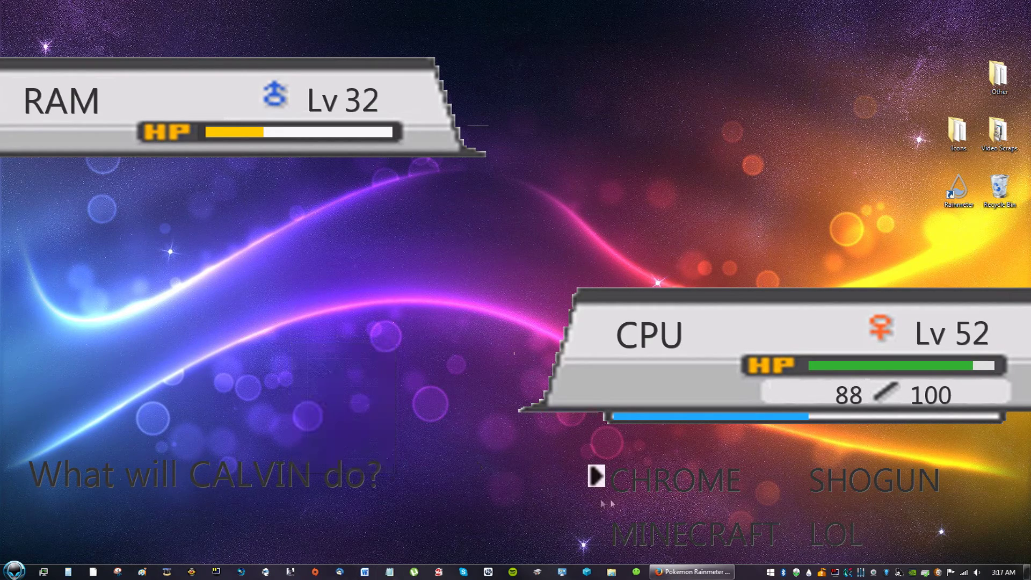
right_click(810, 573)
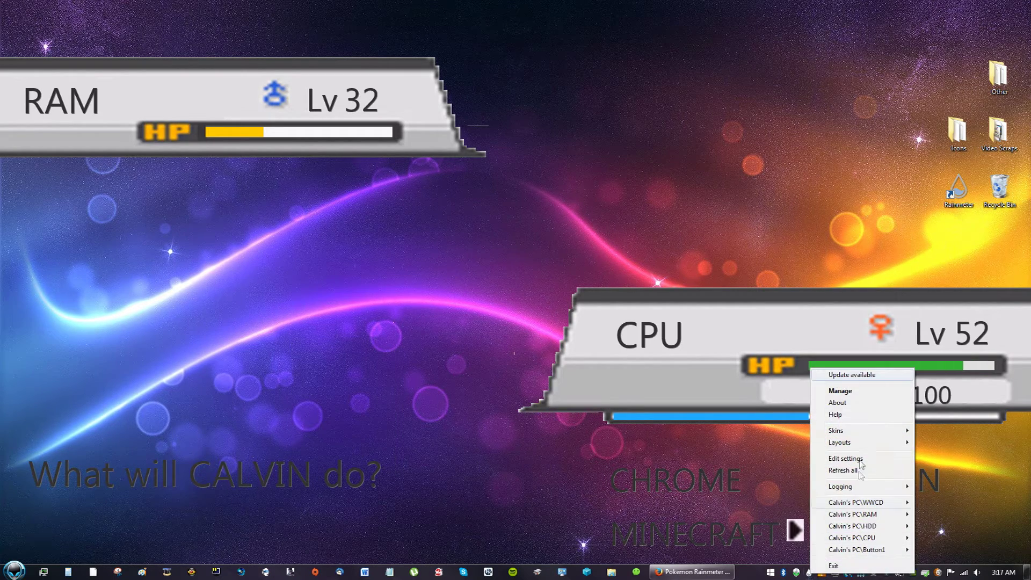
left_click(852, 392)
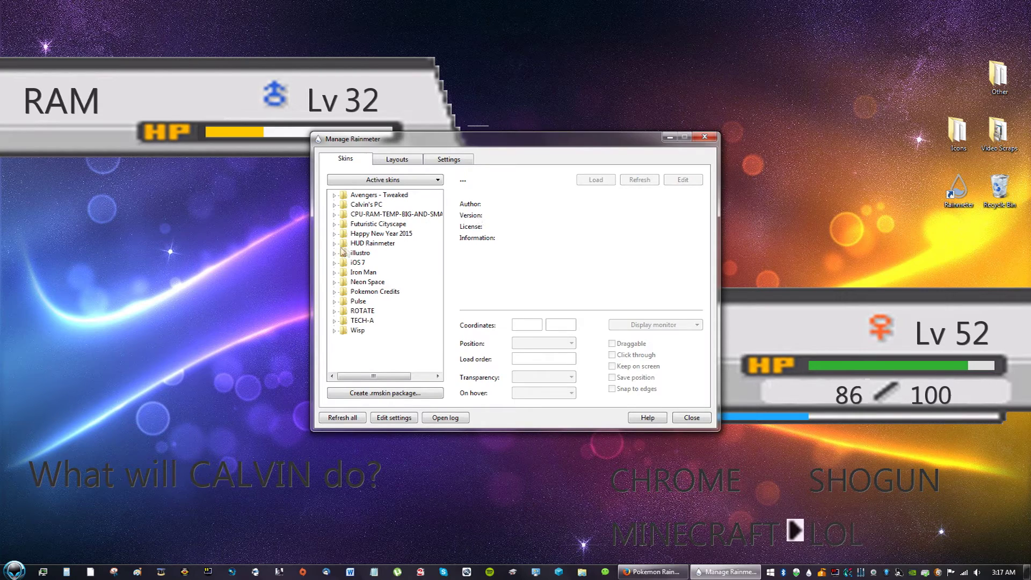
left_click(333, 205)
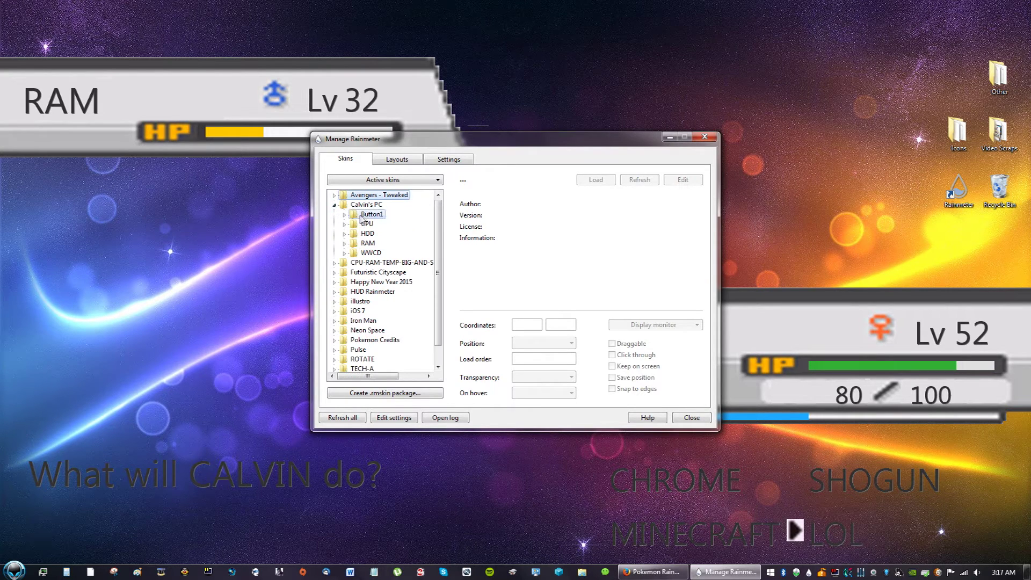
left_click(344, 214)
left_click(386, 224)
left_click(344, 234)
left_click(381, 244)
Step: Select HDD01.ini, minimise the manager, and restore the Pokemon Rainmeter Firefox window
left_click(344, 253)
left_click(385, 263)
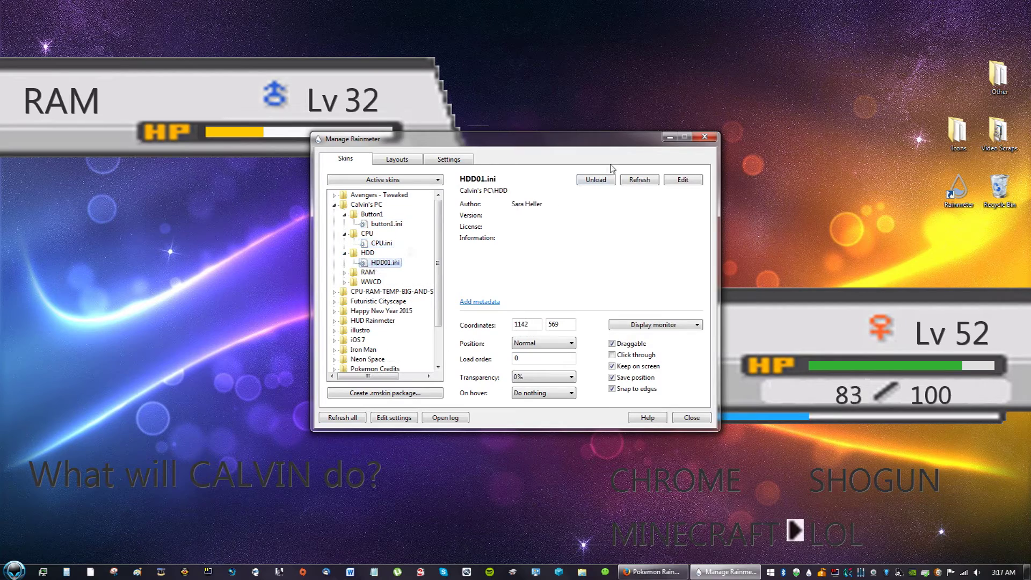
left_click(673, 140)
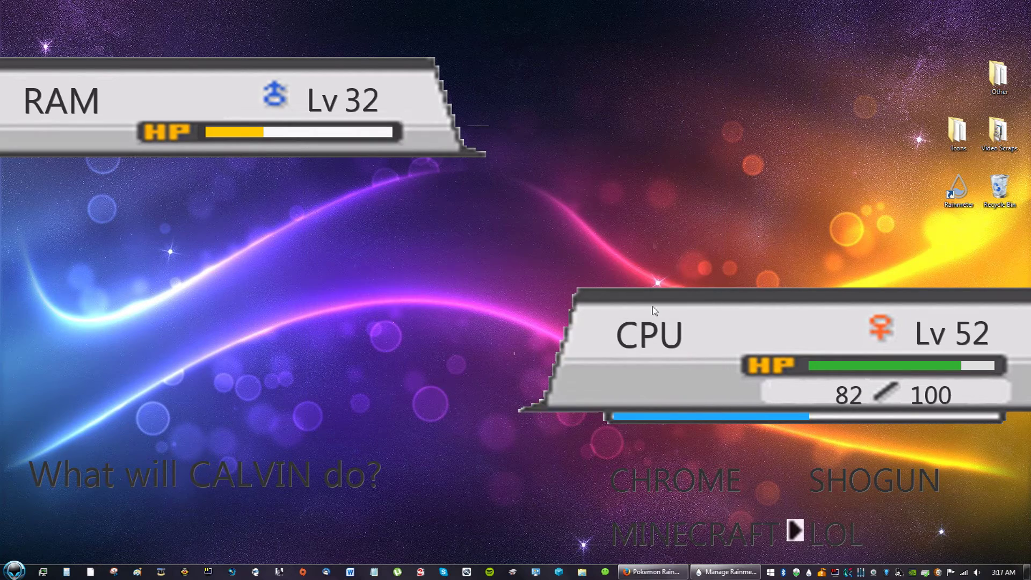
left_click(680, 568)
Step: Browse the Imgur battle screenshots: Mantine vs Rosie, Lucario, Gardevoir, Poliwrath, Shaymin
left_click(178, 26)
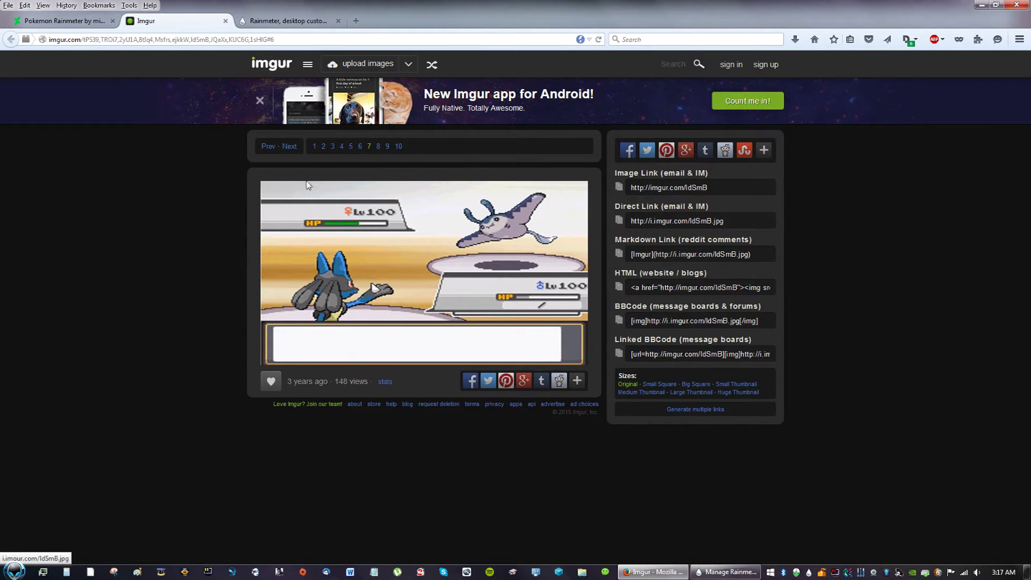
left_click(377, 148)
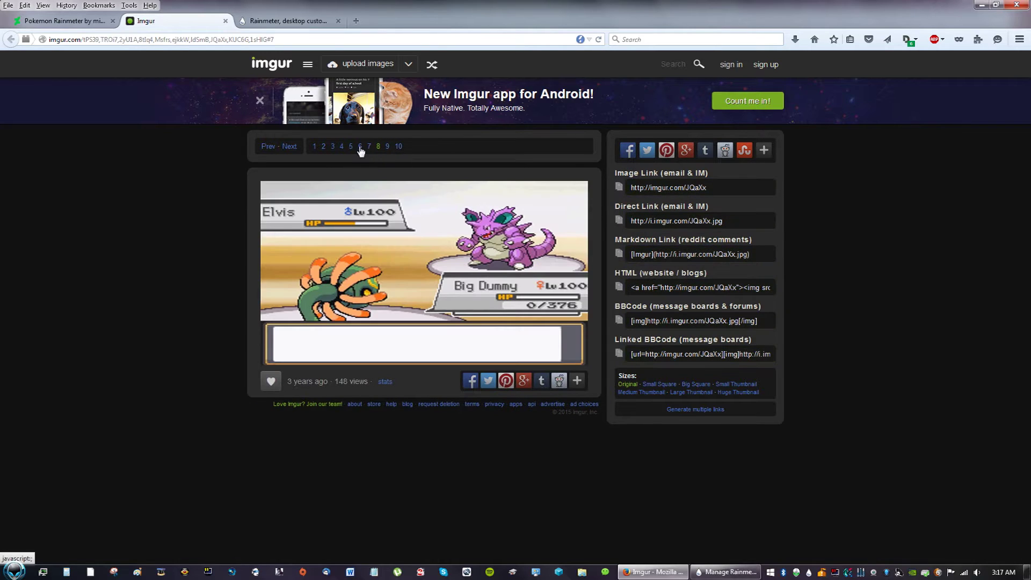
left_click(360, 147)
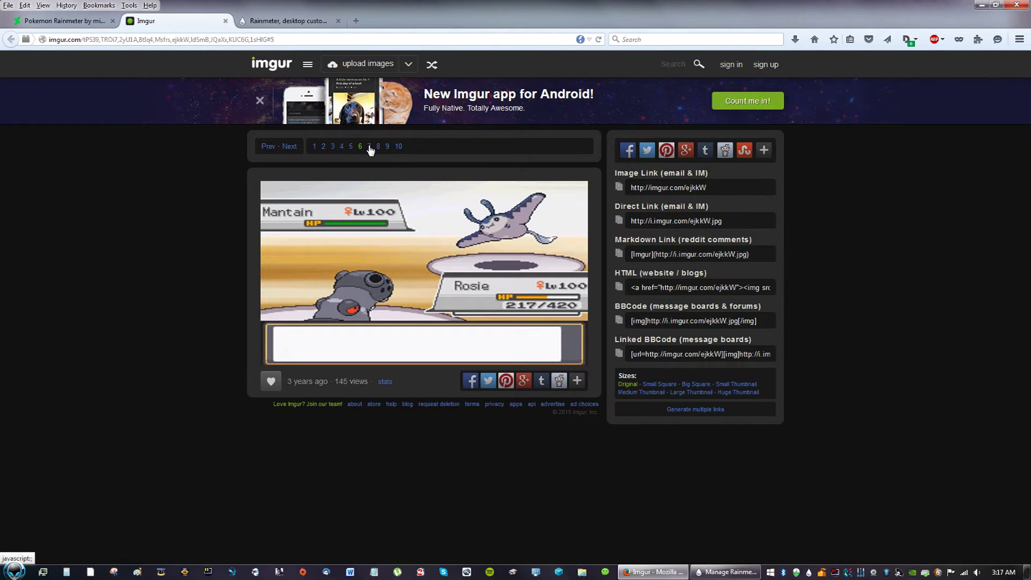
left_click(370, 147)
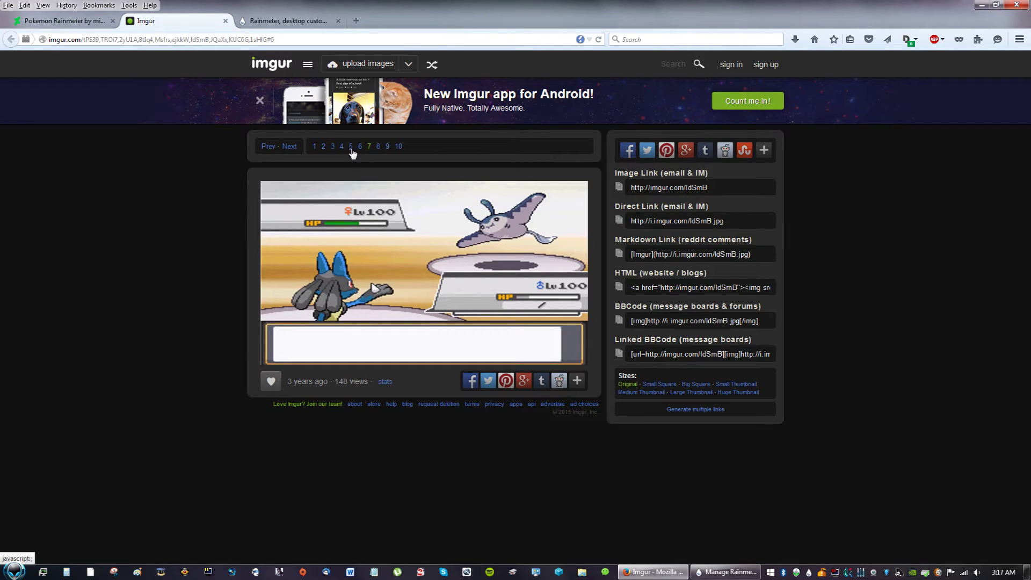
left_click(351, 151)
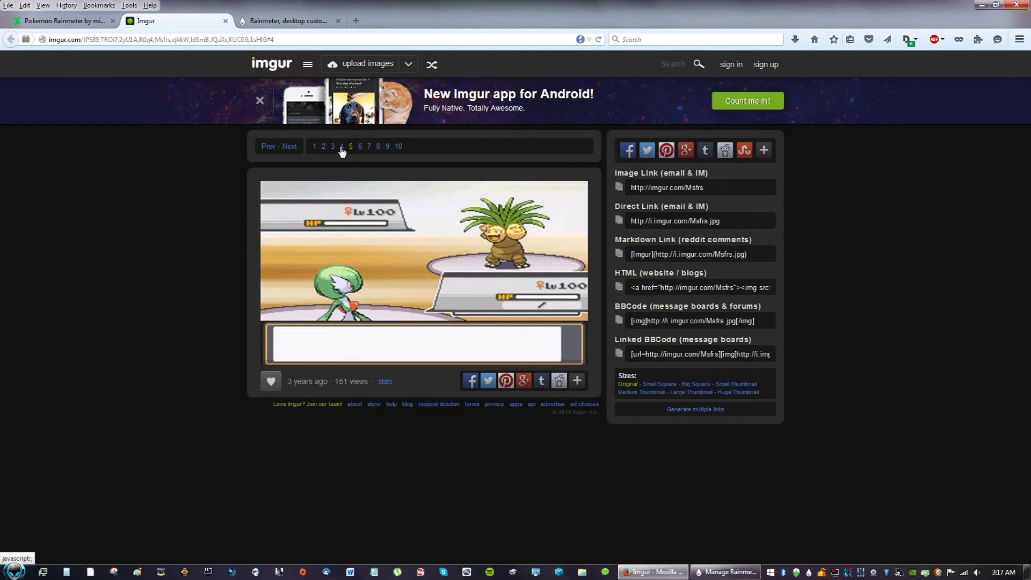
left_click(342, 148)
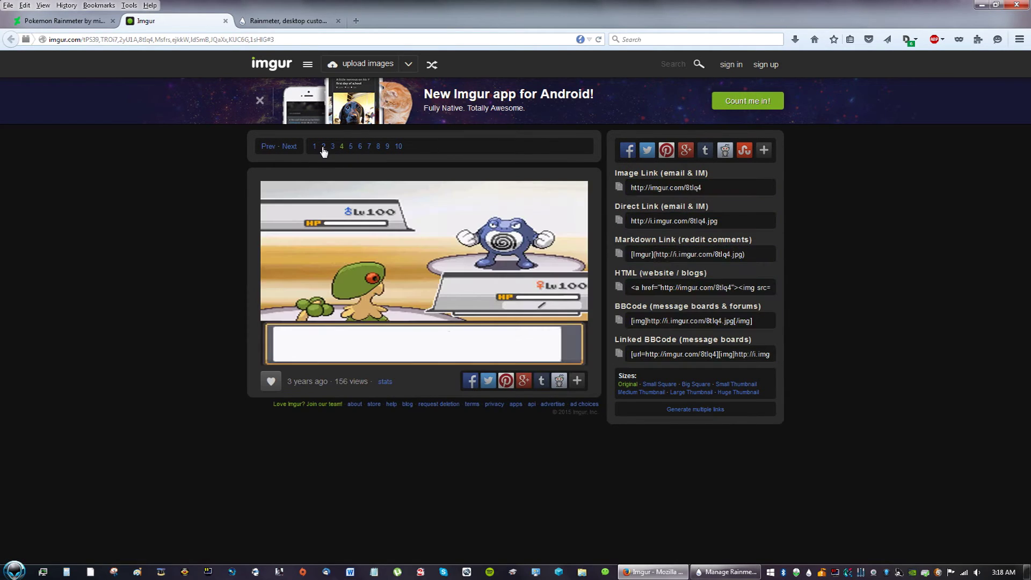
left_click(331, 147)
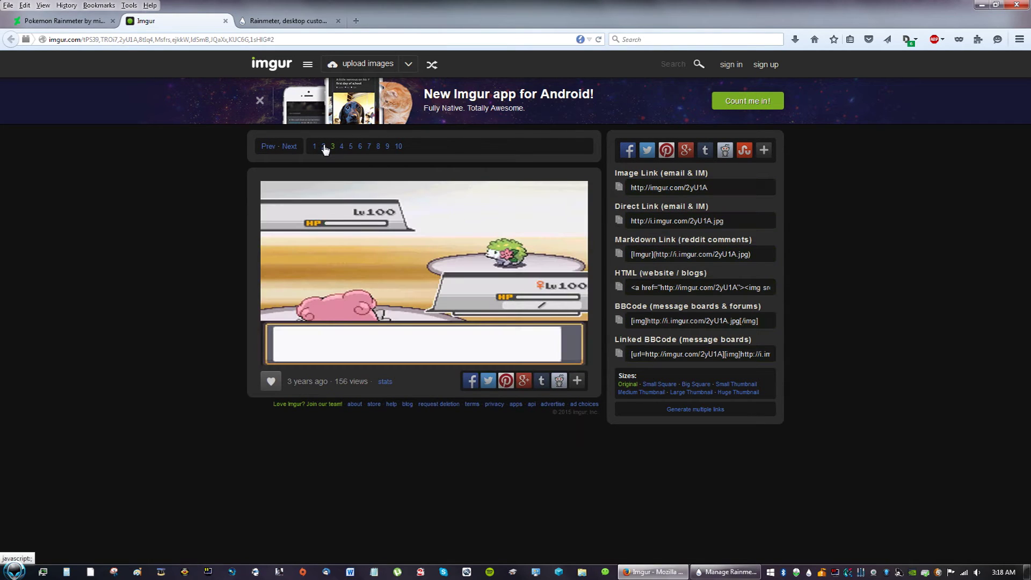
Step: View the Phelps and Swampert shots, then open Lucario vs Mantine full-size
left_click(323, 148)
left_click(387, 147)
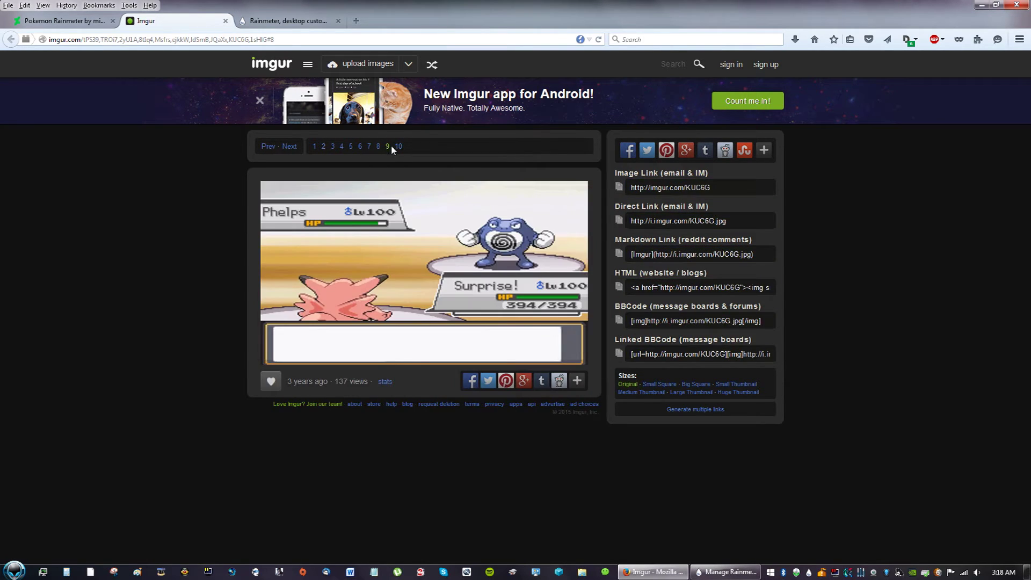
left_click(398, 147)
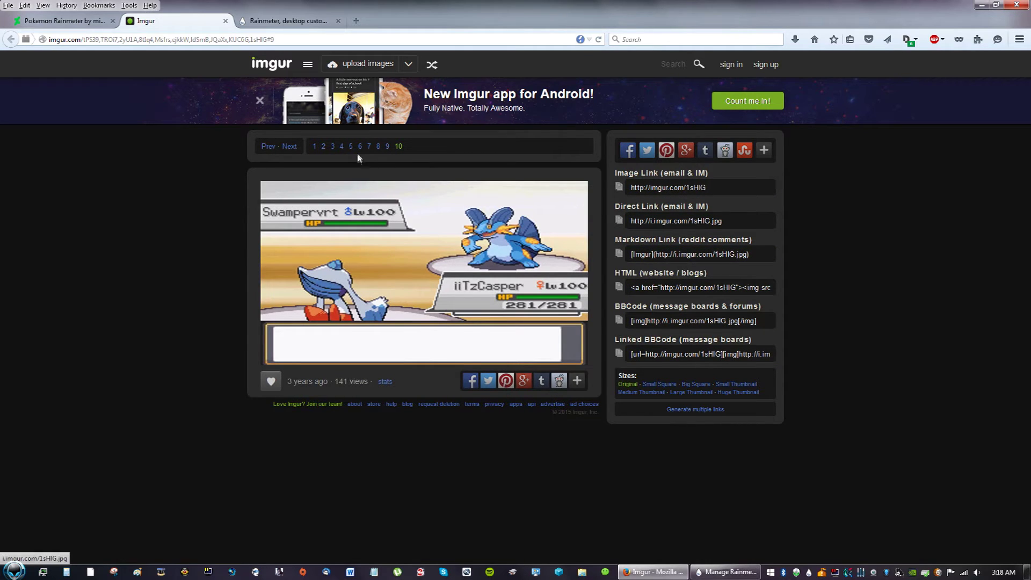
left_click(370, 147)
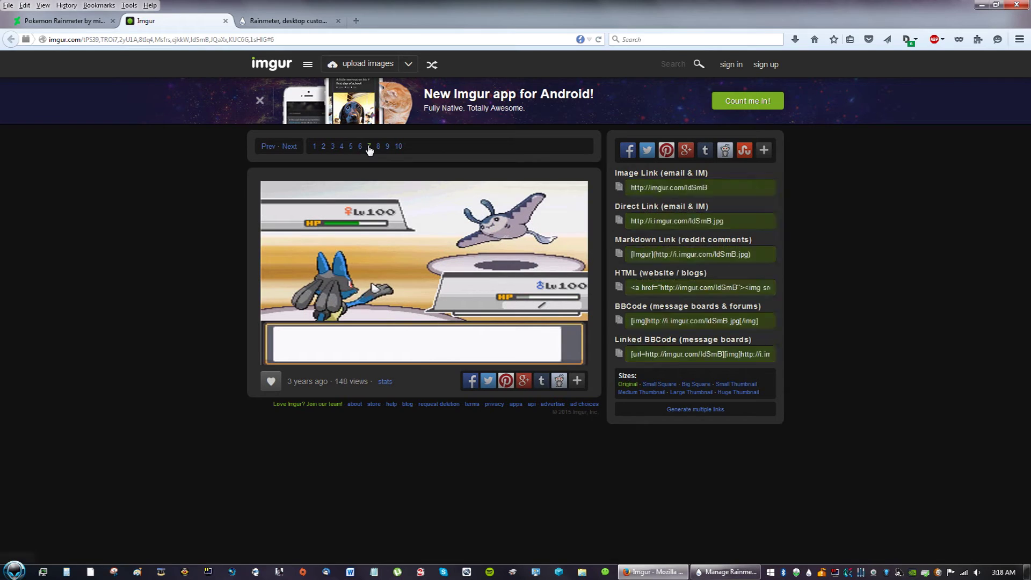
left_click(409, 267)
Step: Set the Lucario vs Mantine image as the desktop background with Fill positioning
right_click(547, 240)
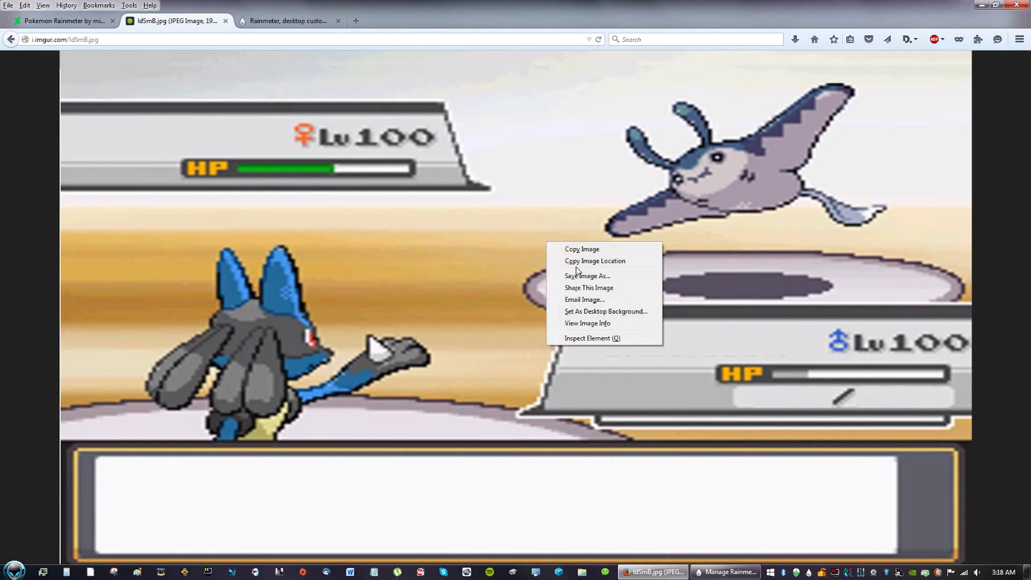
left_click(594, 314)
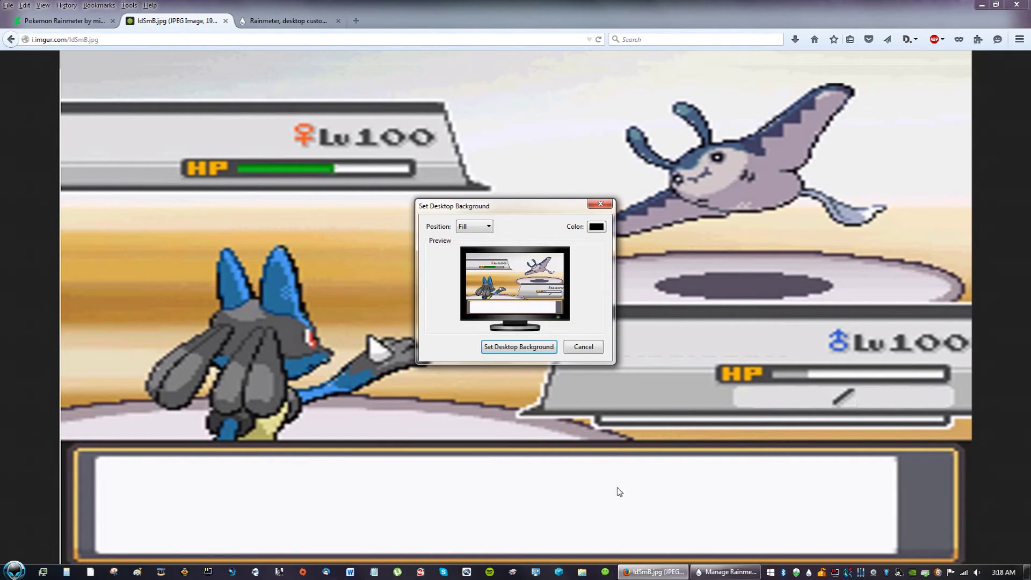
left_click(484, 229)
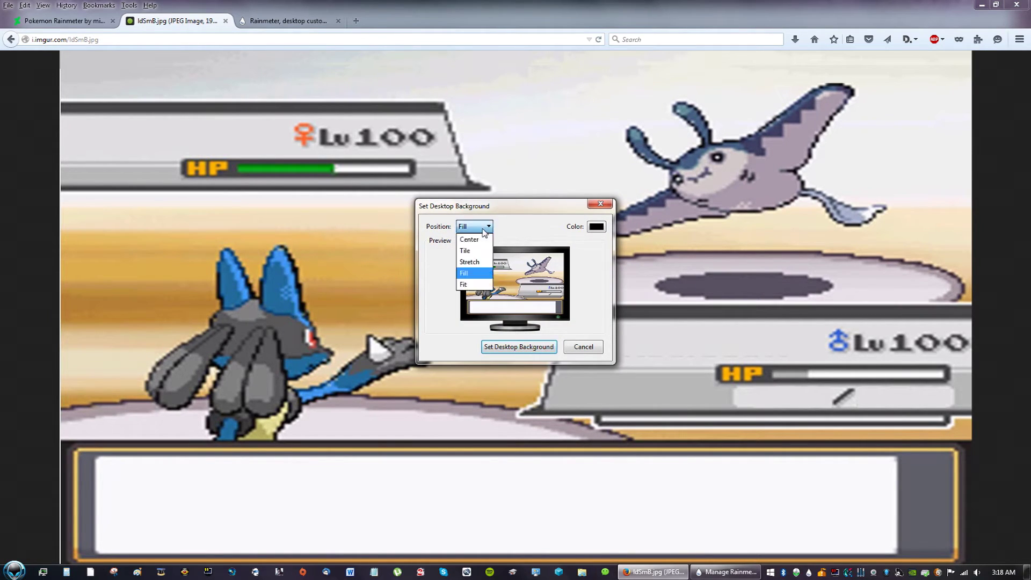
left_click(474, 285)
left_click(476, 228)
left_click(477, 273)
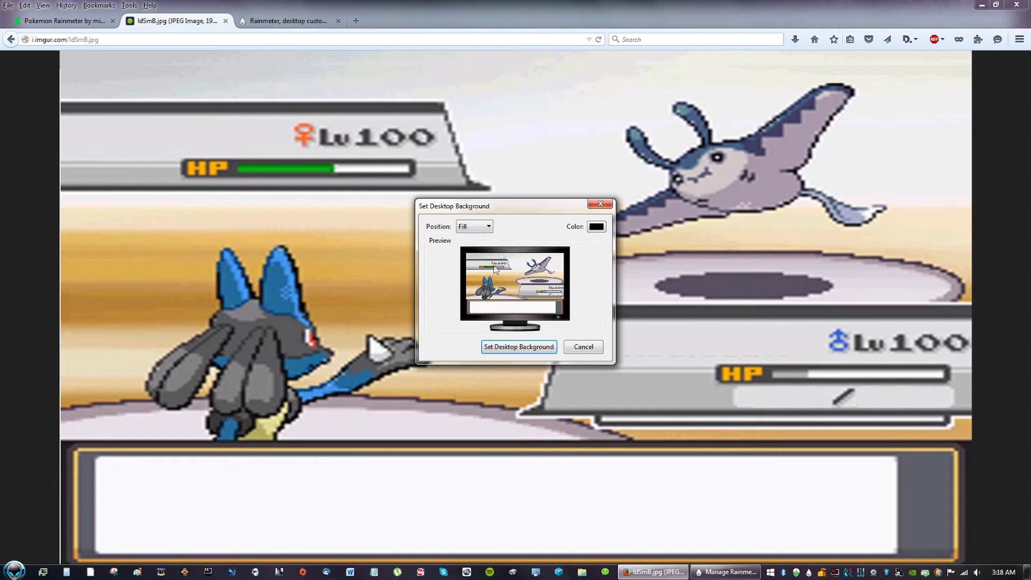
left_click(505, 348)
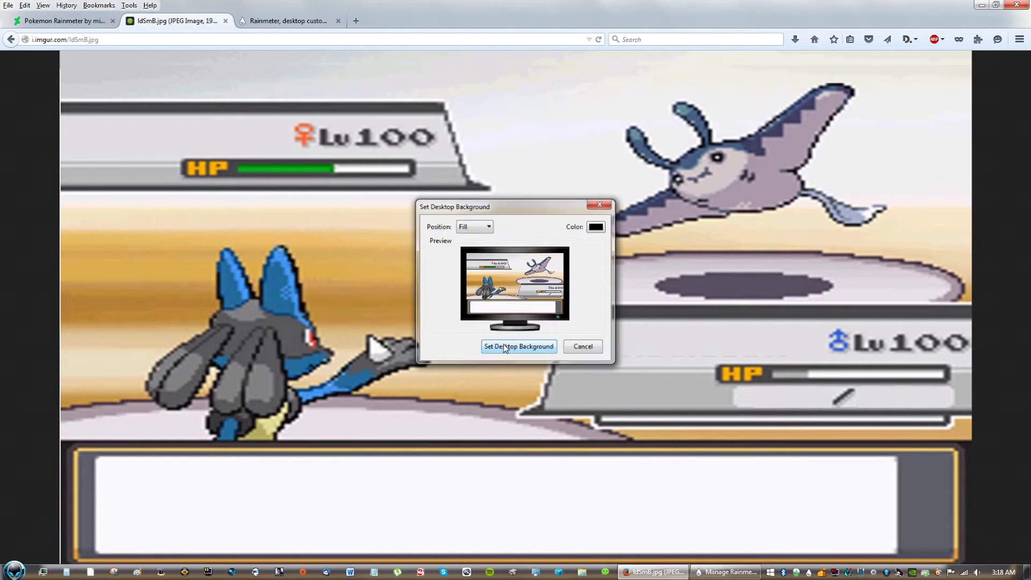
left_click(675, 572)
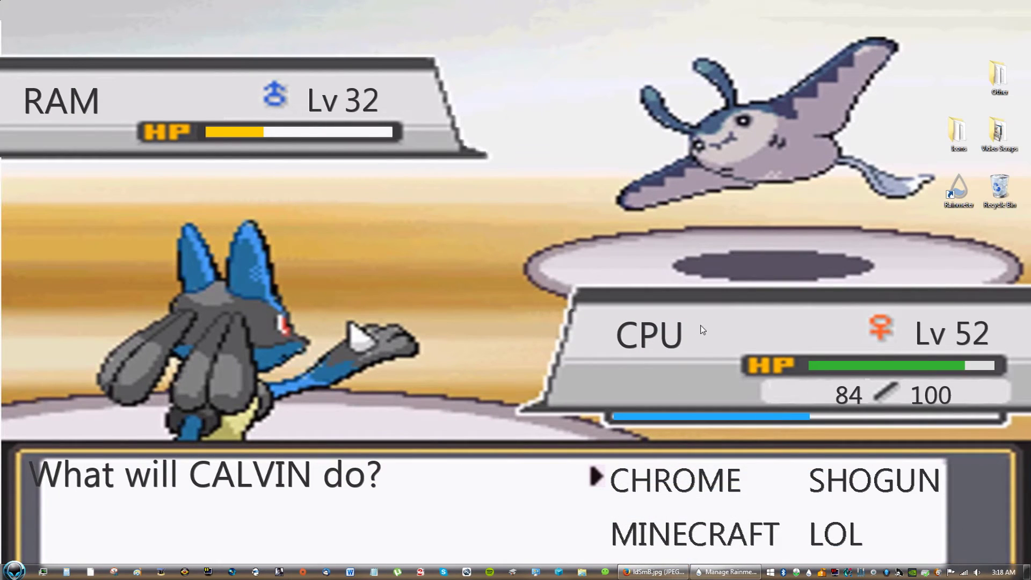
Step: Place the CPU skin at lower right and drop the Lv 52 blue bar onto its panel
left_click_drag(701, 330, 488, 228)
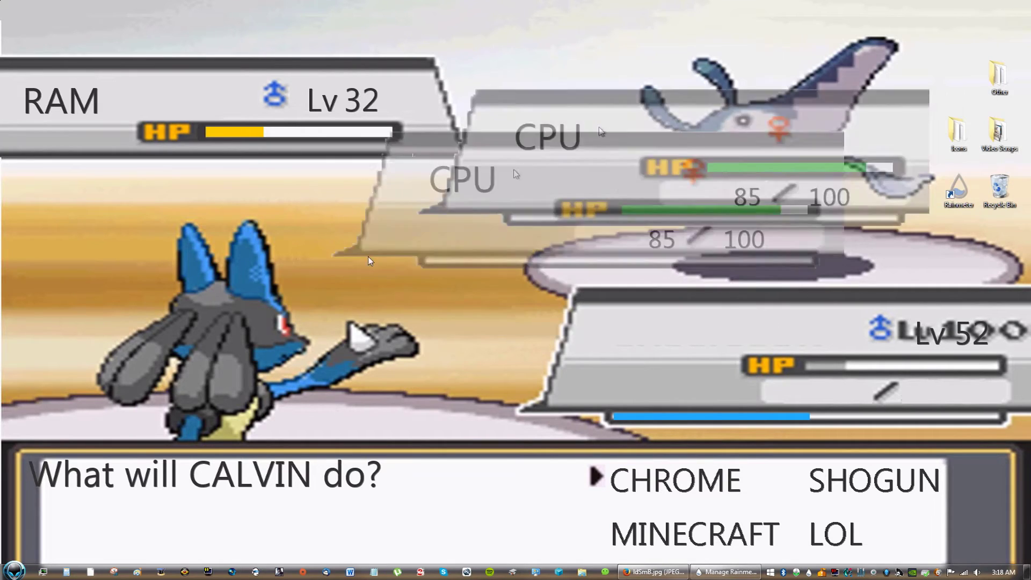
left_click_drag(488, 229, 701, 95)
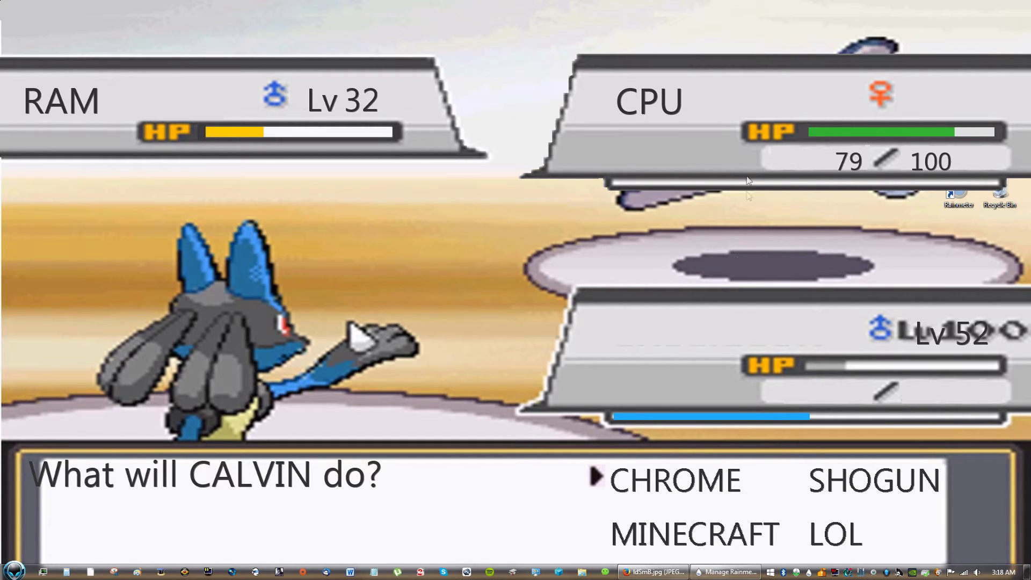
mouse_move(881, 313)
left_mouse_down()
mouse_move(432, 299)
mouse_move(459, 250)
left_mouse_up()
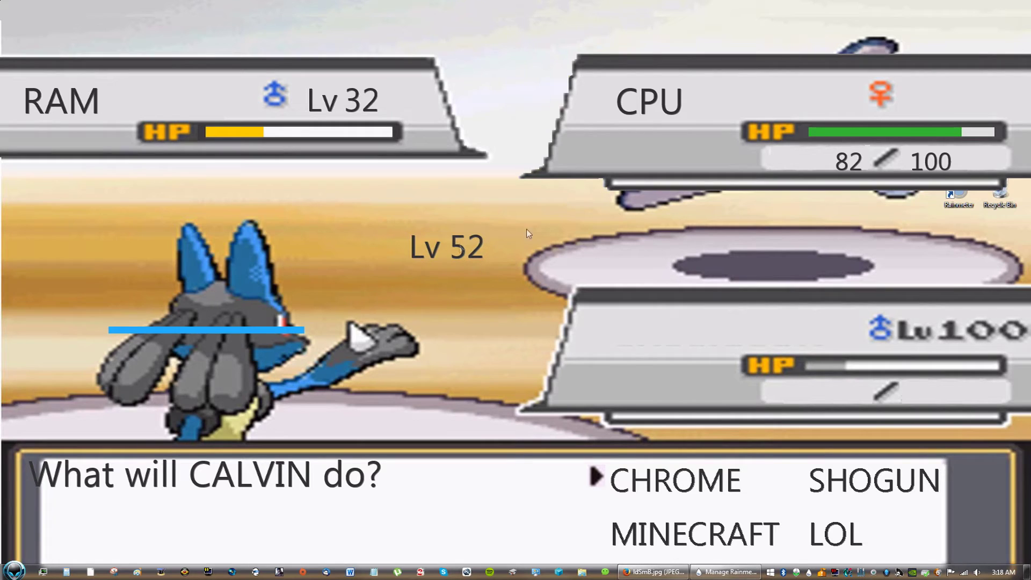
left_click_drag(687, 122, 683, 357)
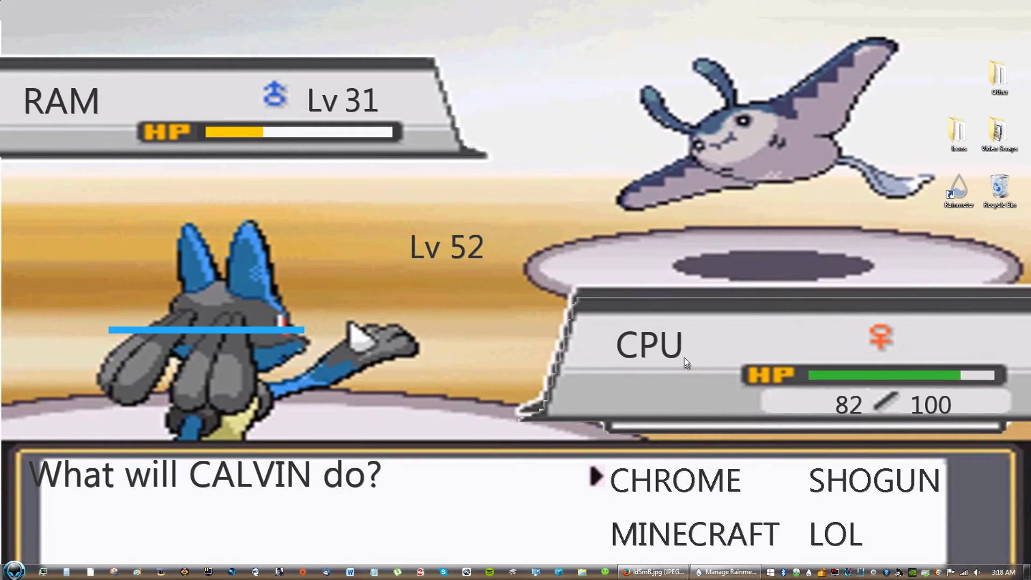
left_click_drag(270, 331, 770, 419)
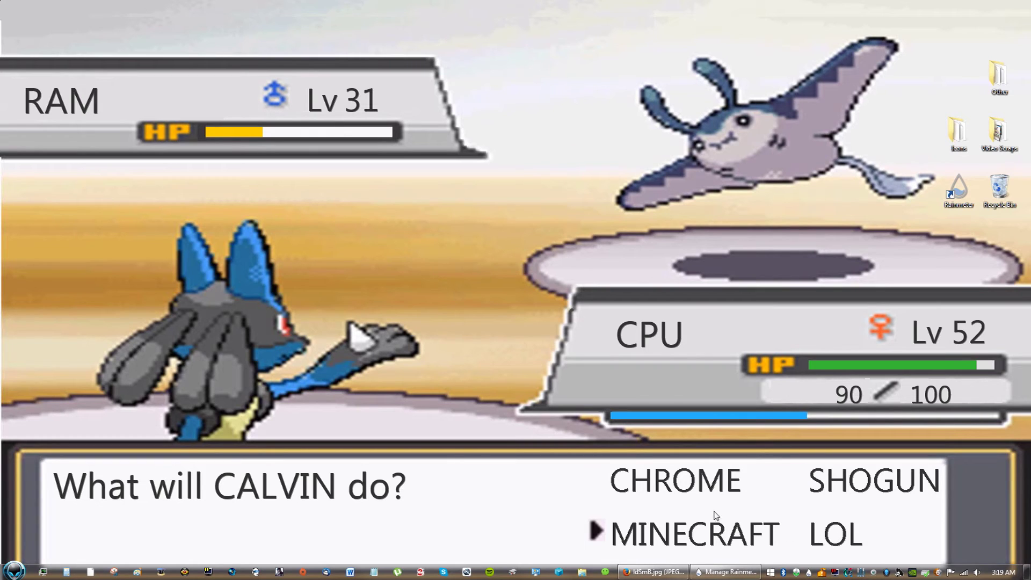
Step: Edit button1.ini so variable T3 reads RUN instead of LOL, then close Notepad
right_click(681, 485)
left_click(725, 435)
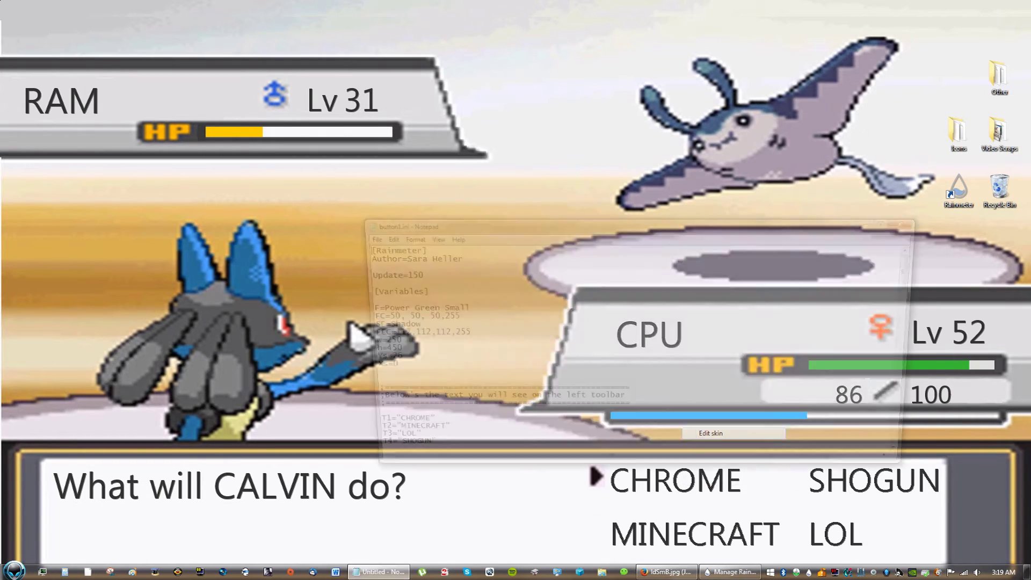
scroll(639, 351, "down", 1)
scroll(639, 351, "down", 1)
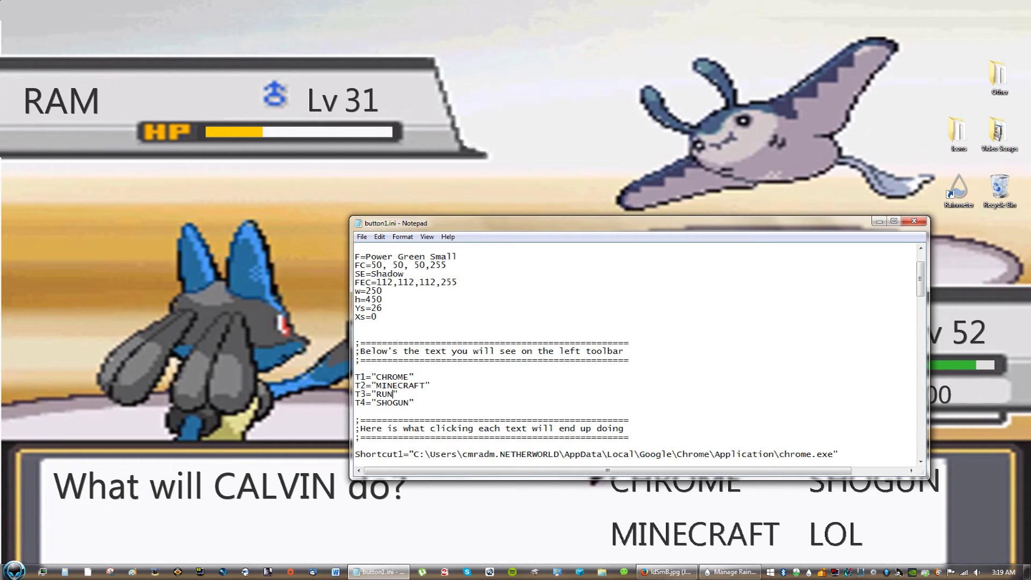
left_click(914, 221)
Step: Refresh the CHROME button skin so RUN appears in the menu, then reopen button1.ini
right_click(834, 520)
left_click(823, 487)
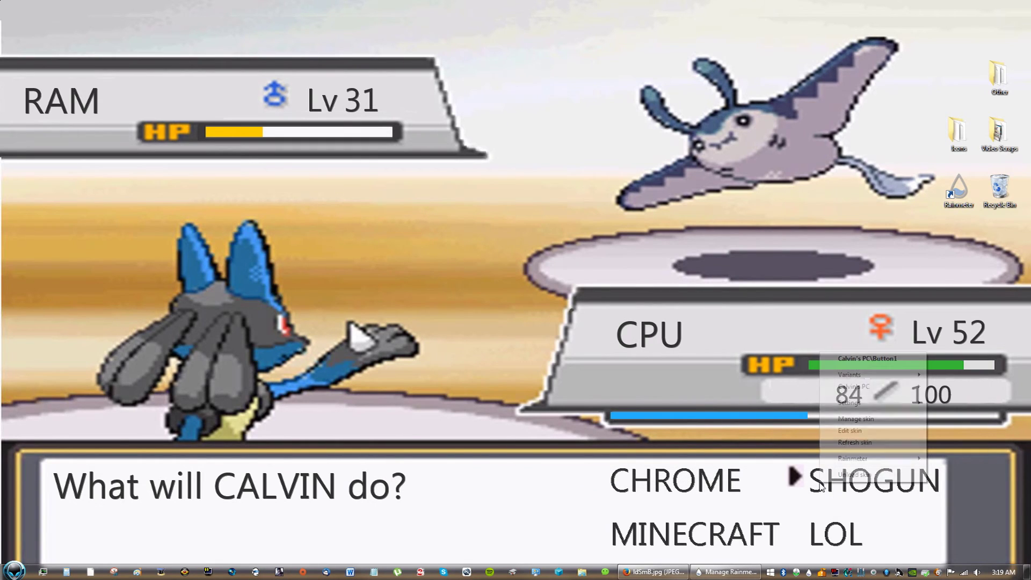
right_click(820, 490)
left_click(863, 443)
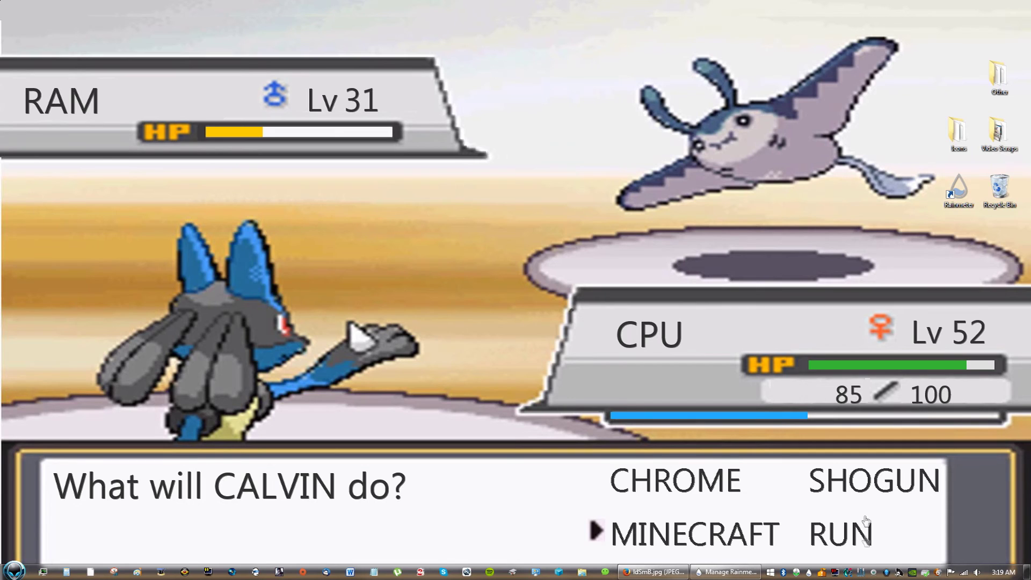
right_click(819, 532)
left_click(854, 474)
scroll(640, 352, "down", 2)
scroll(639, 351, "down", 2)
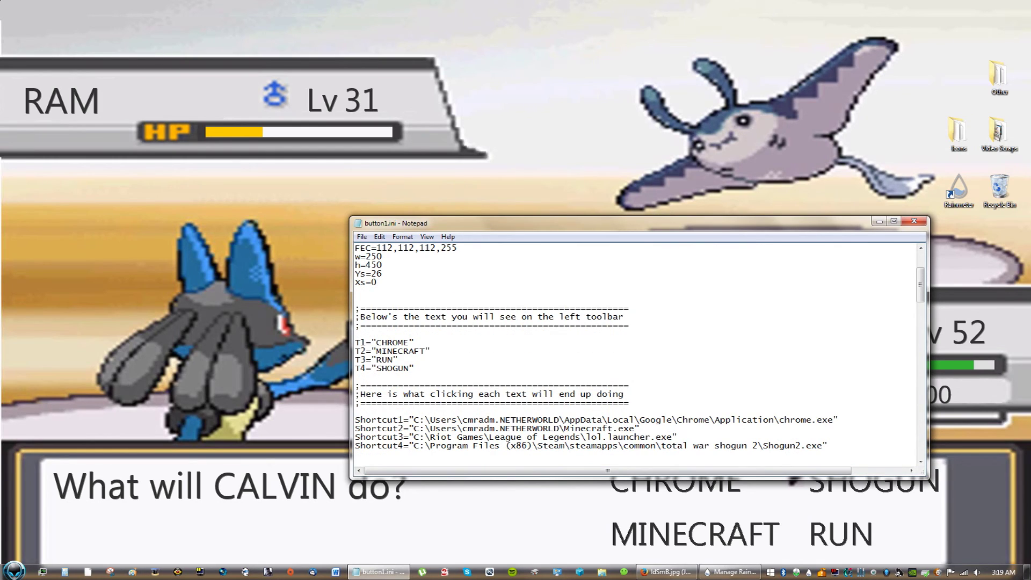
scroll(639, 351, "down", 2)
scroll(639, 351, "down", 2)
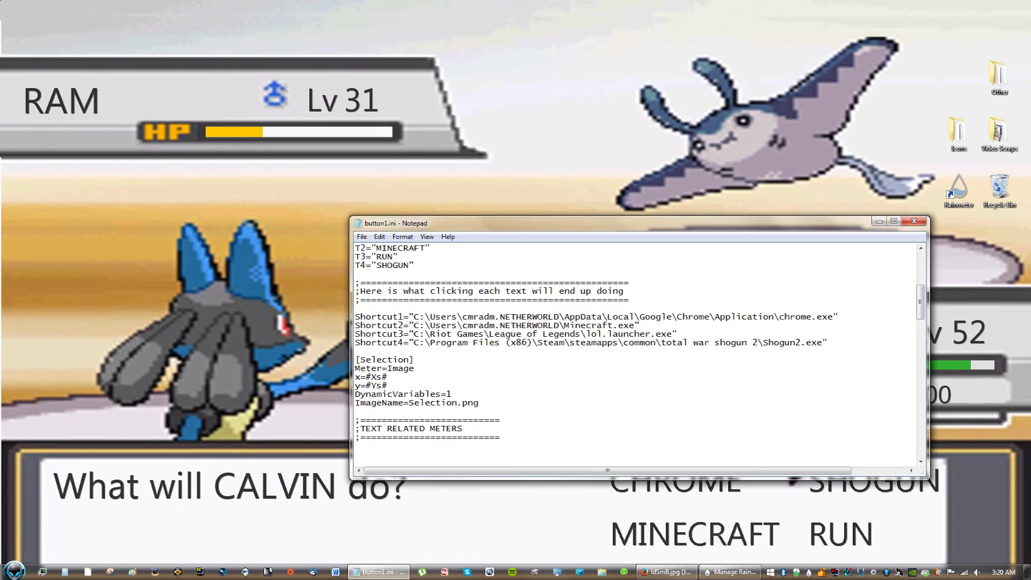
scroll(640, 351, "up", 1)
scroll(640, 352, "up", 3)
left_click(911, 218)
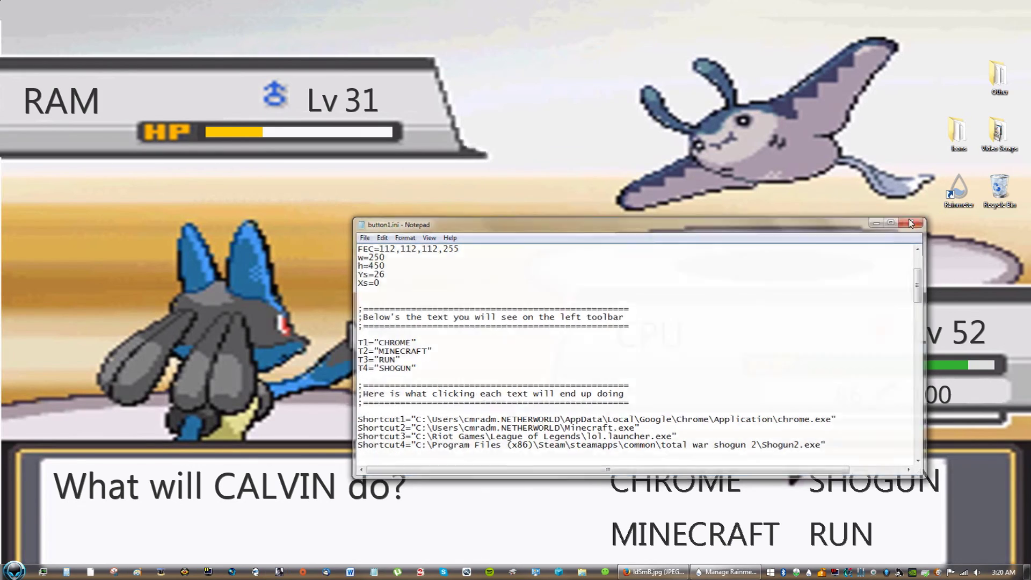